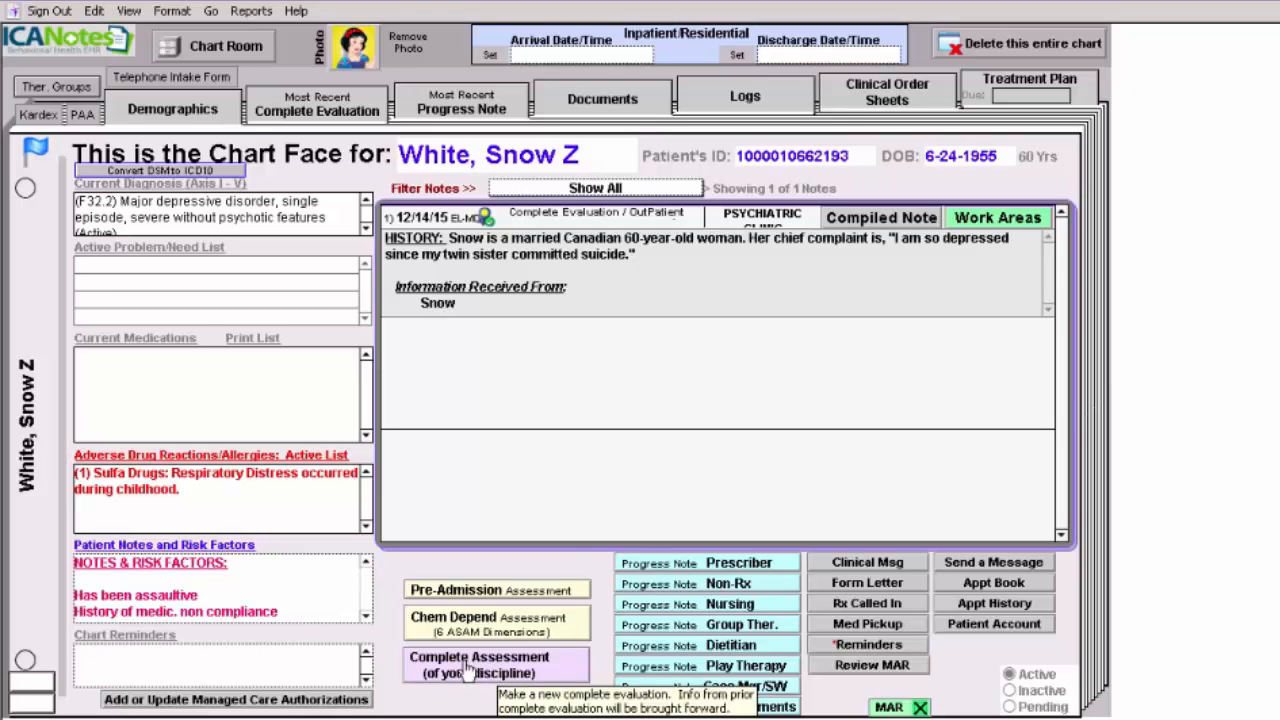
# - Create a Prescriber progress note for the patient and open the medication entry in its part 2
pyautogui.click(695, 568)
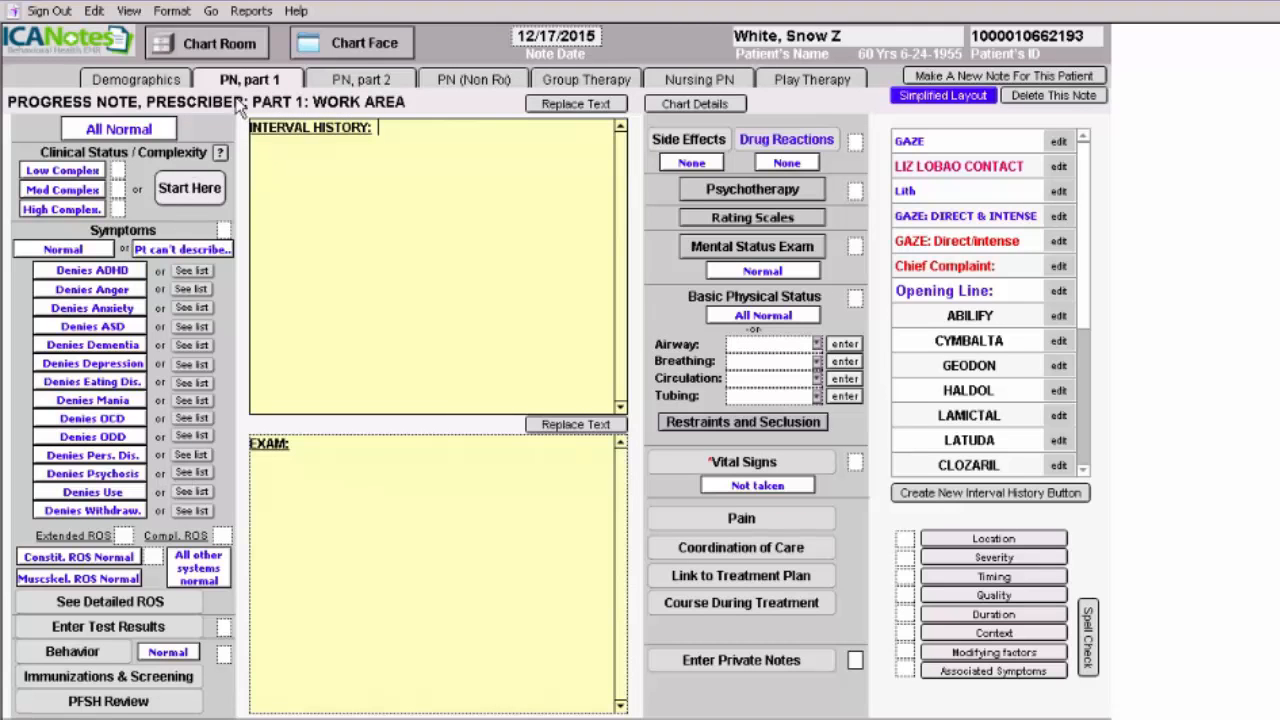
pyautogui.click(361, 84)
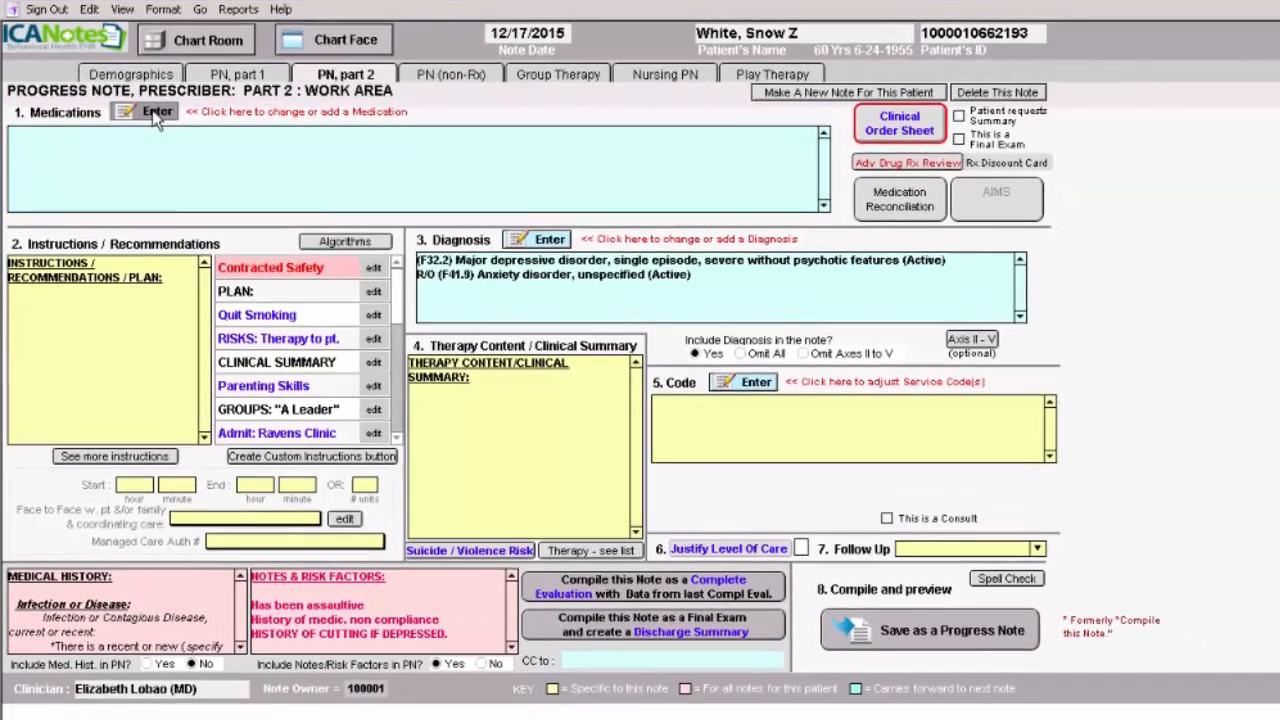
pyautogui.click(155, 113)
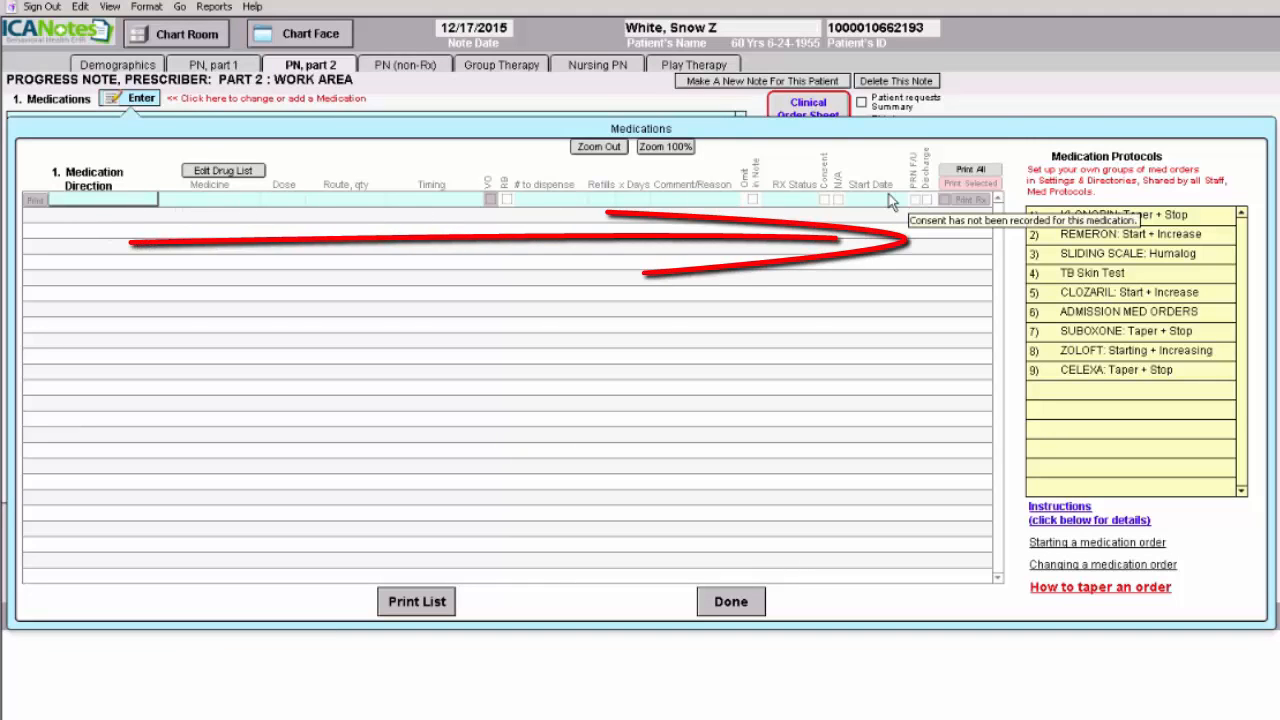
# - Add a Start order for Prozac 20 mg, route PO, with QAM timing
pyautogui.click(97, 202)
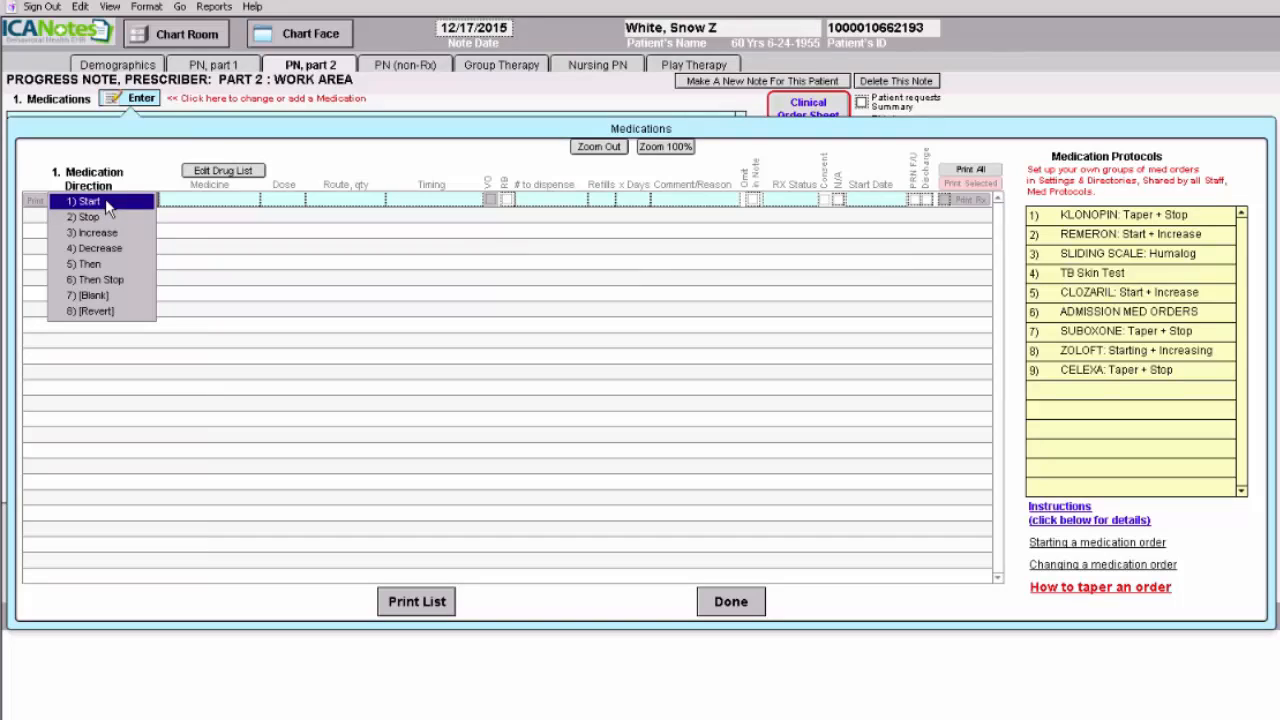
pyautogui.click(97, 202)
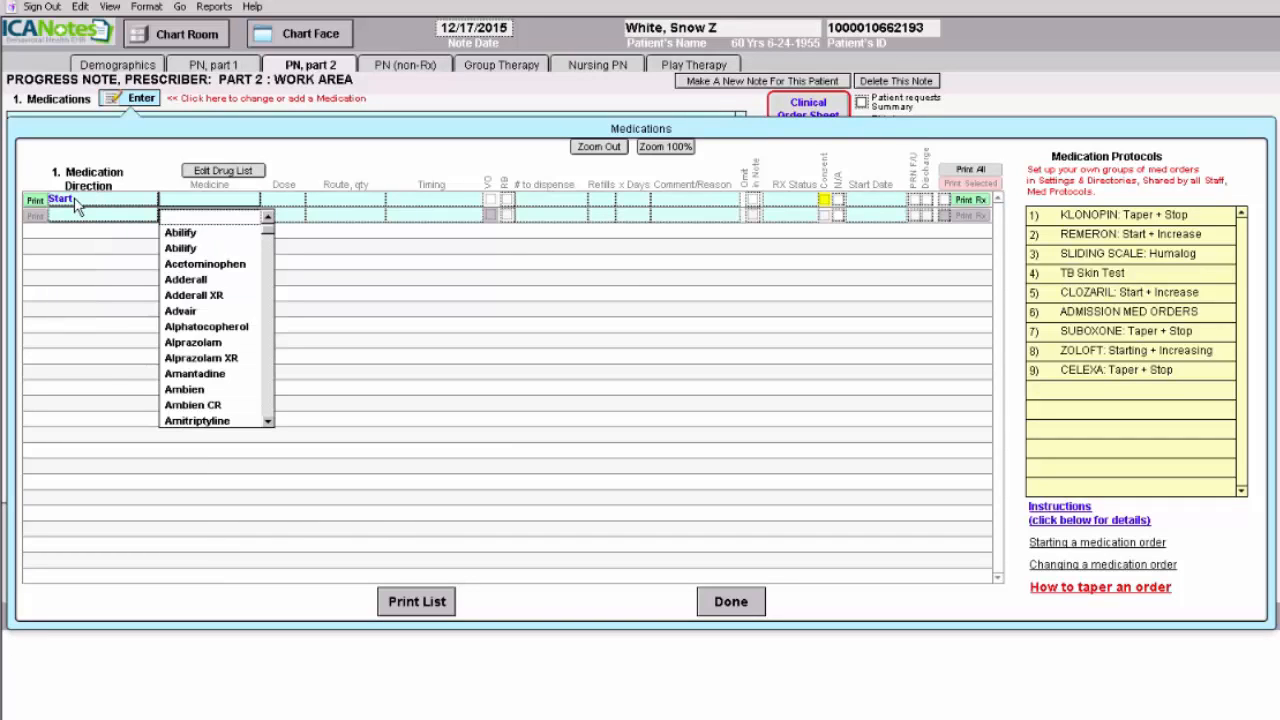
pyautogui.write('proz')
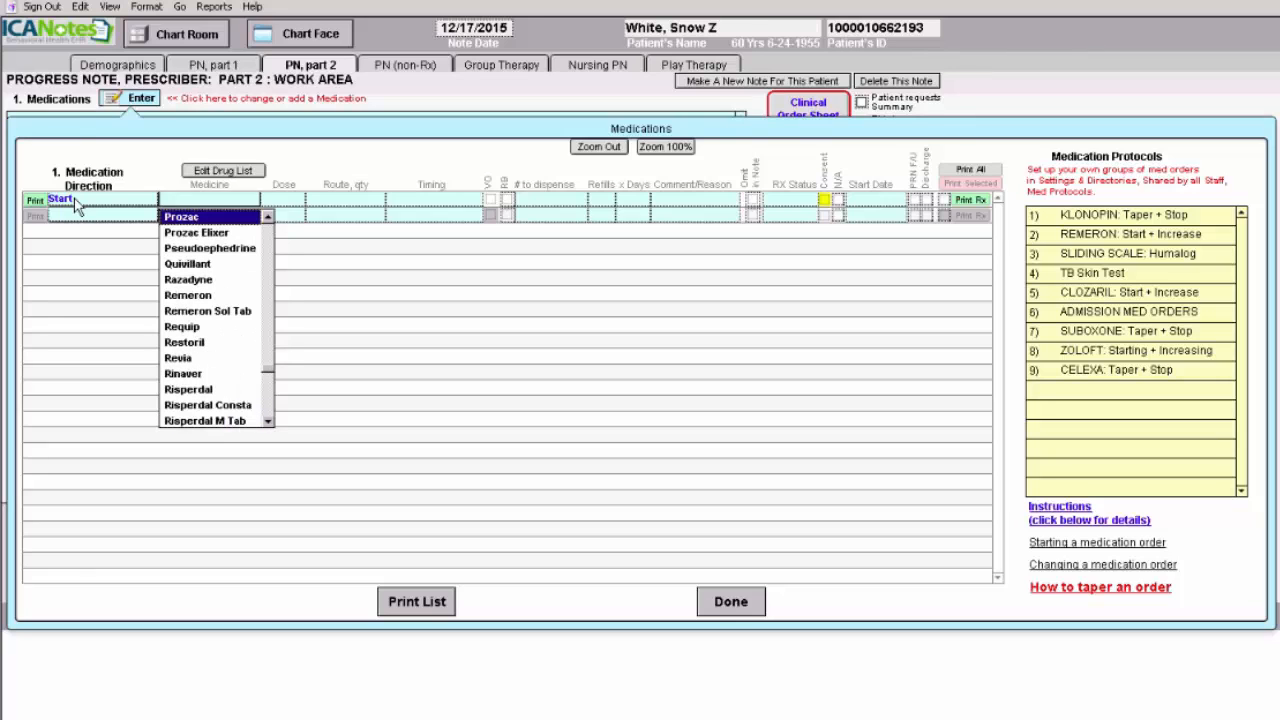
pyautogui.click(181, 218)
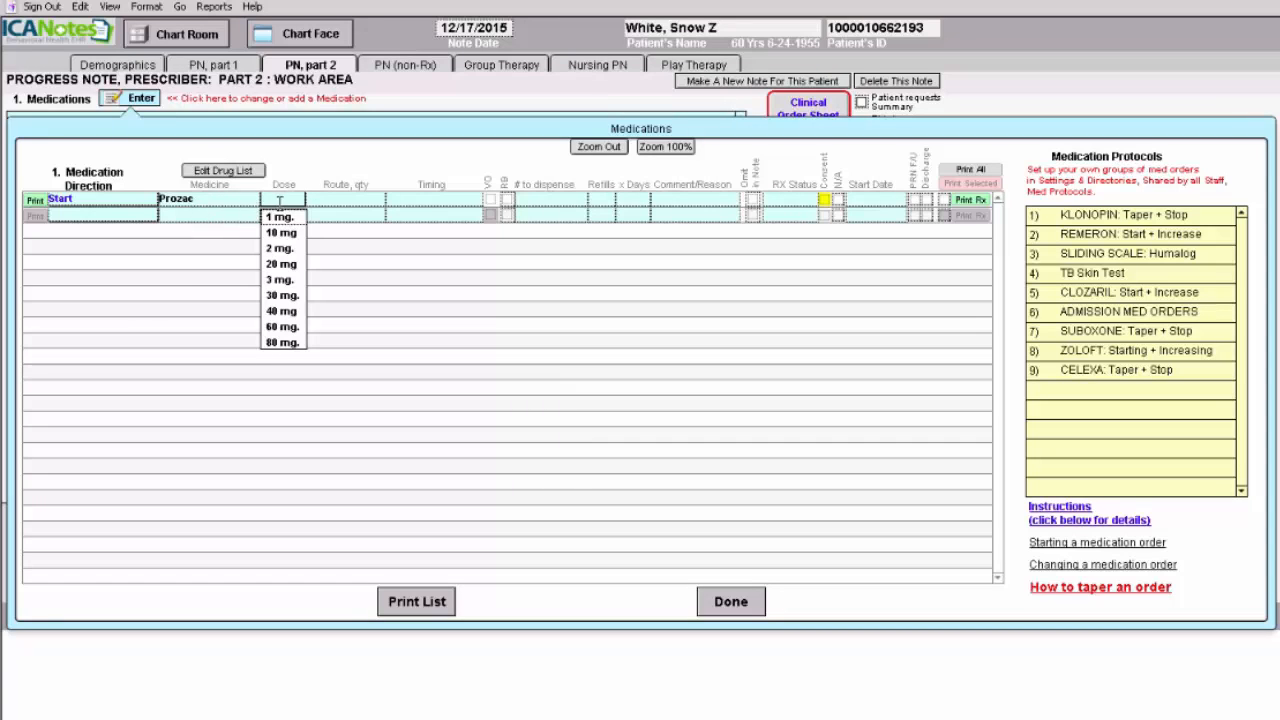
pyautogui.click(281, 263)
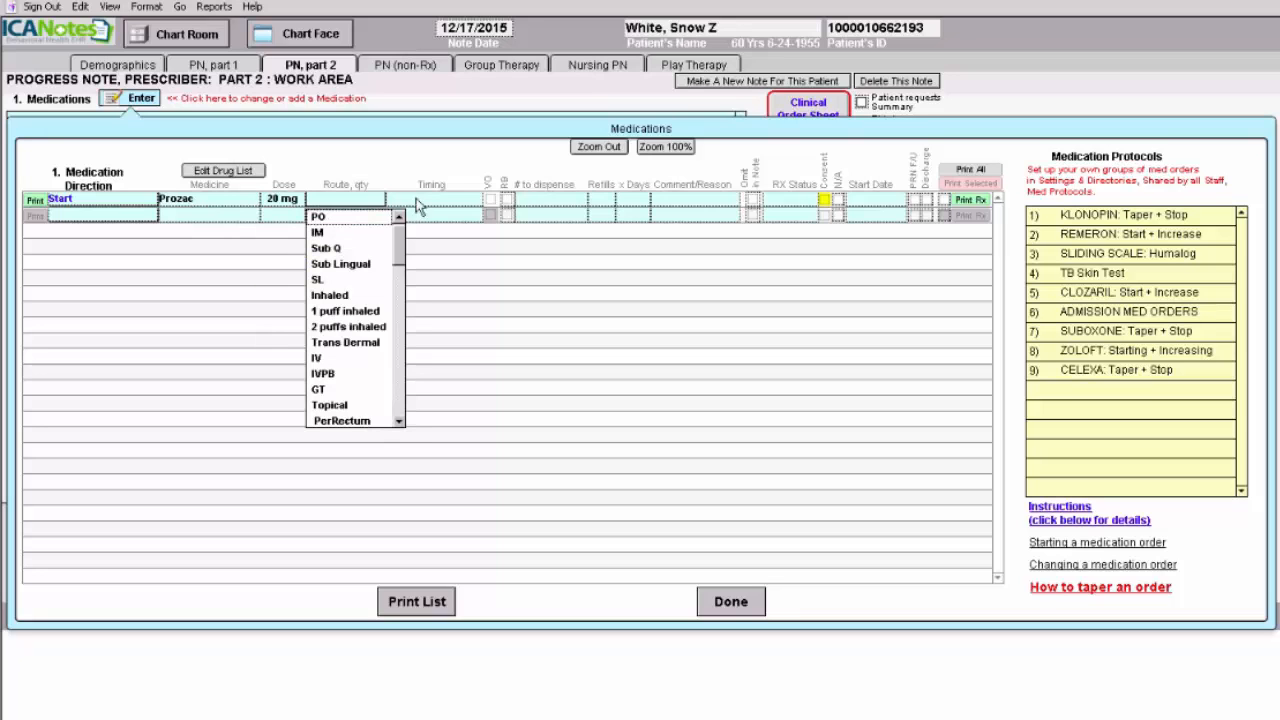
pyautogui.click(330, 218)
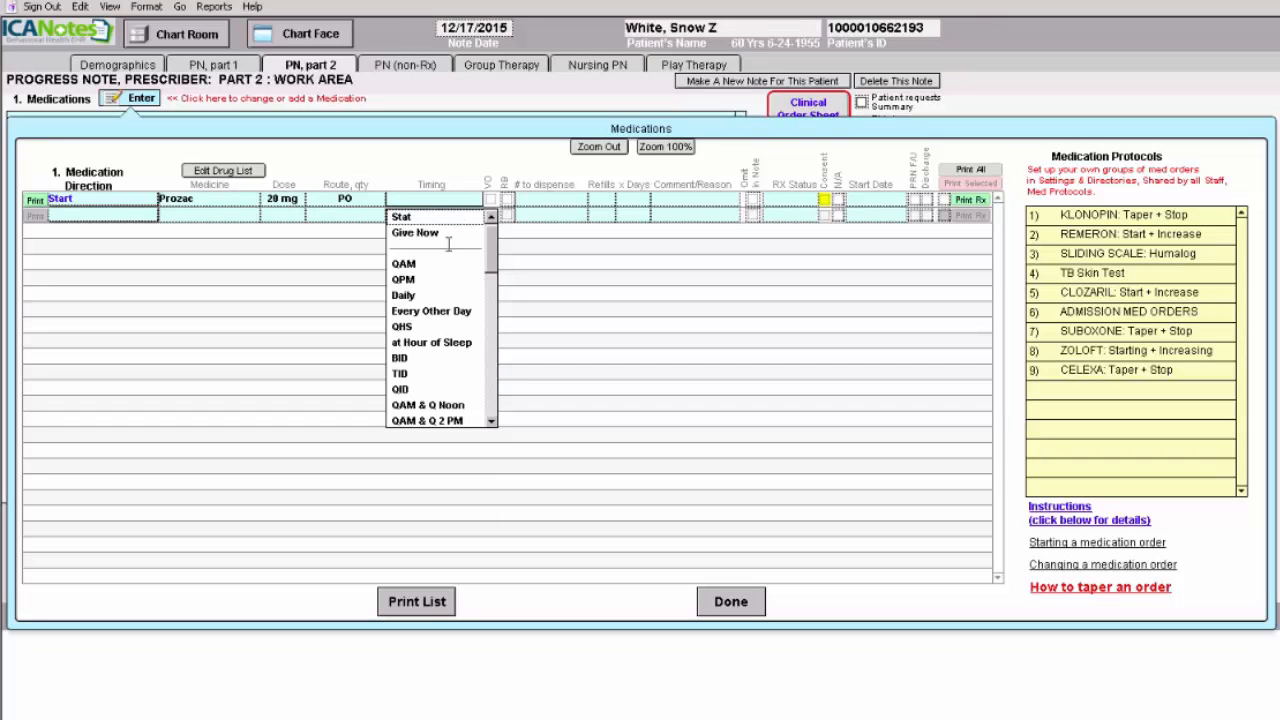
pyautogui.click(405, 264)
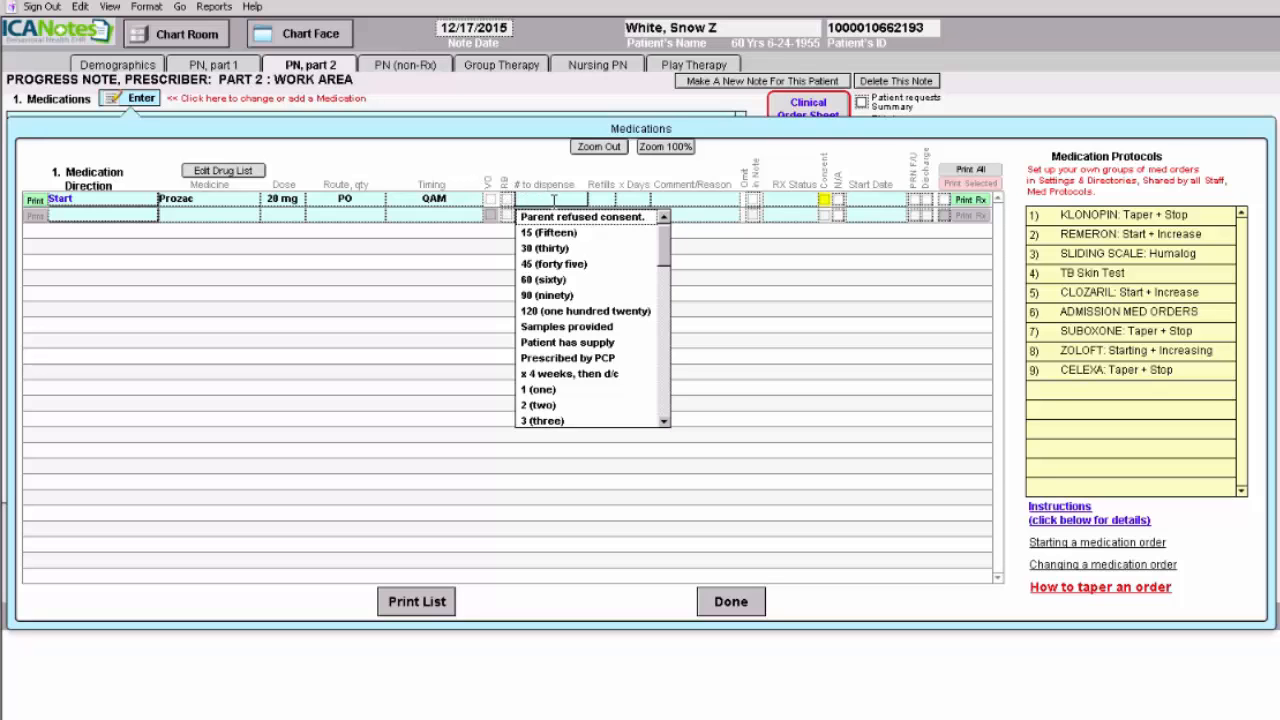
# - Complete the Prozac order with 30 (thirty) to dispense, no refills, x30days and Depression as the reason
pyautogui.click(547, 249)
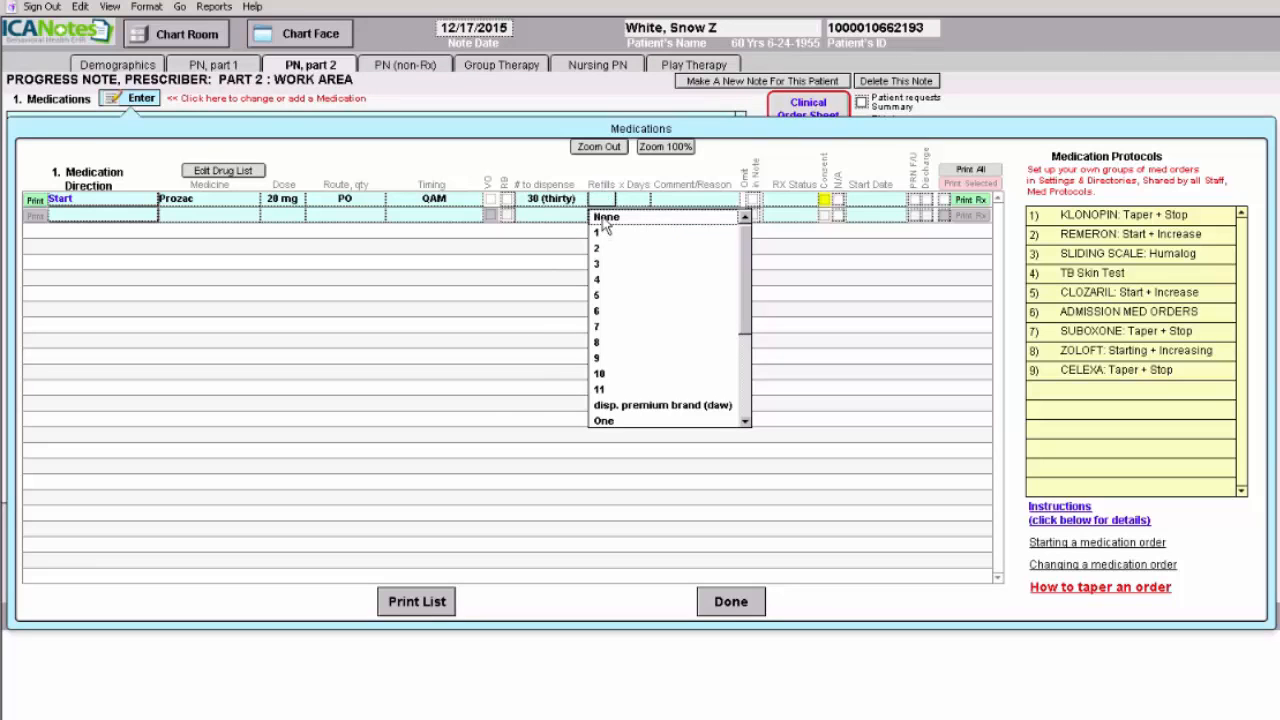
pyautogui.click(604, 217)
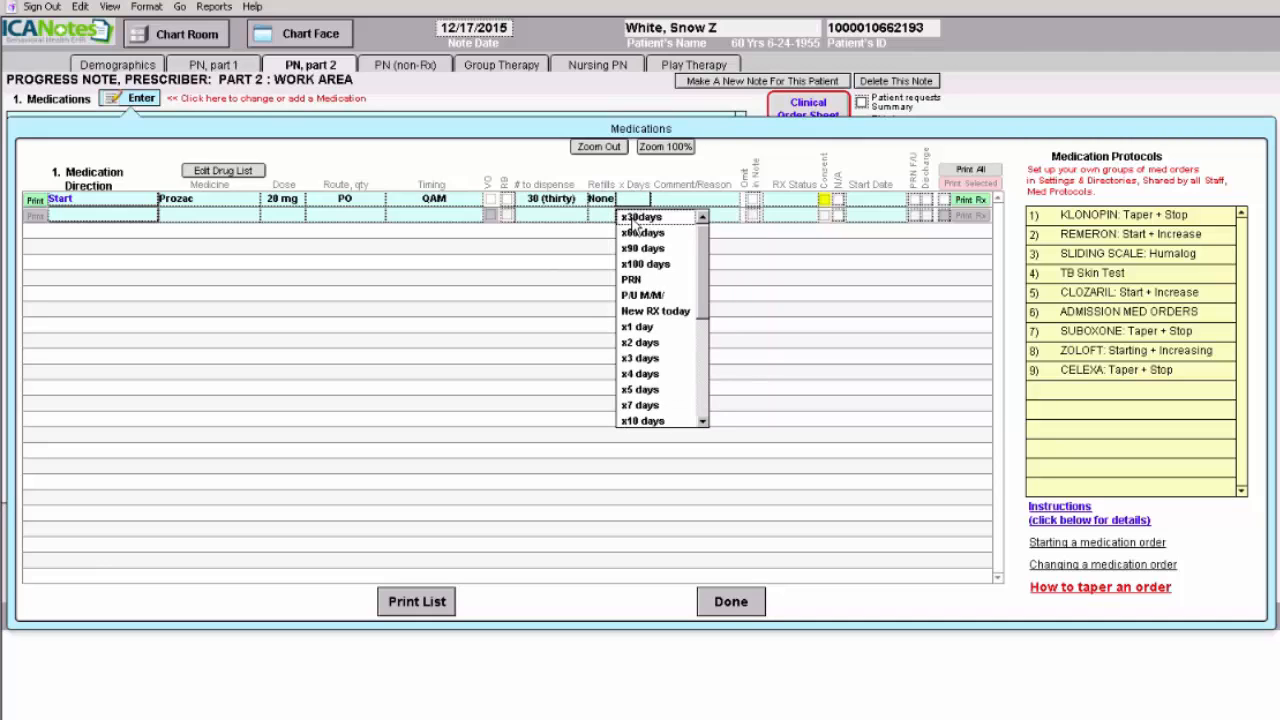
pyautogui.click(637, 218)
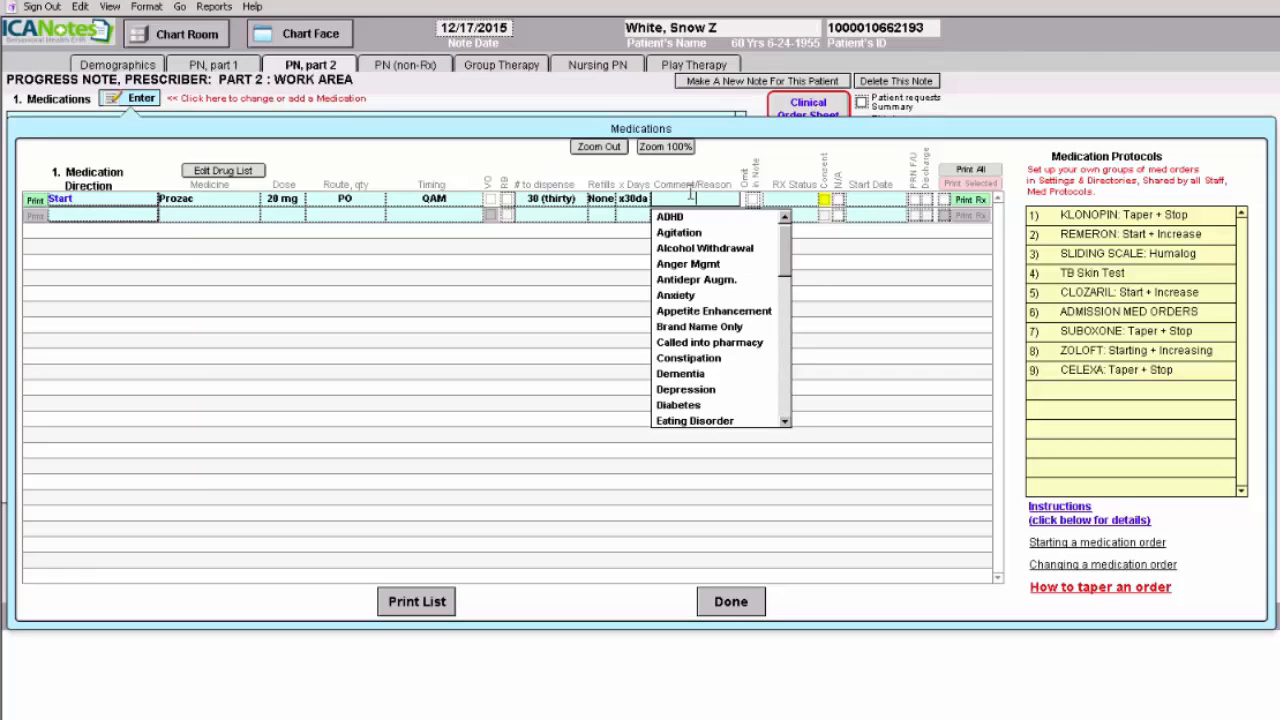
pyautogui.write('depression')
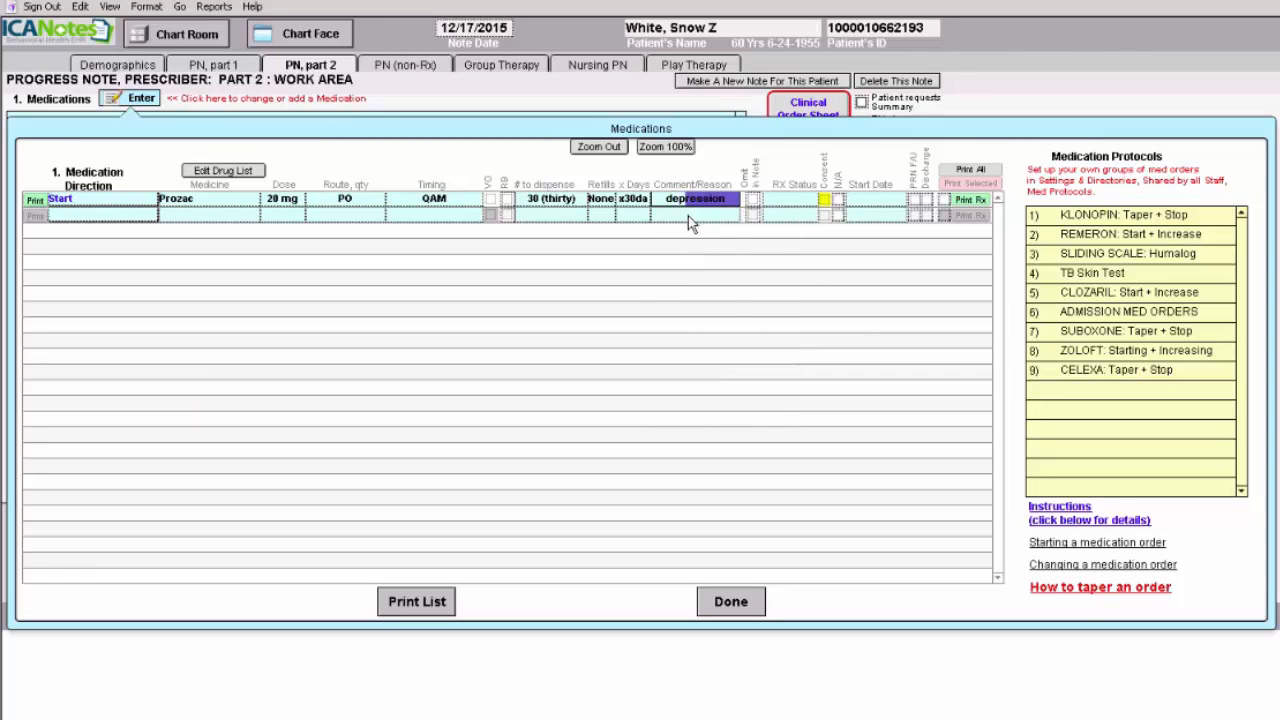
pyautogui.press('Return')
# - Open the consent record for Prozac and set the consent as given by Patient
pyautogui.click(824, 203)
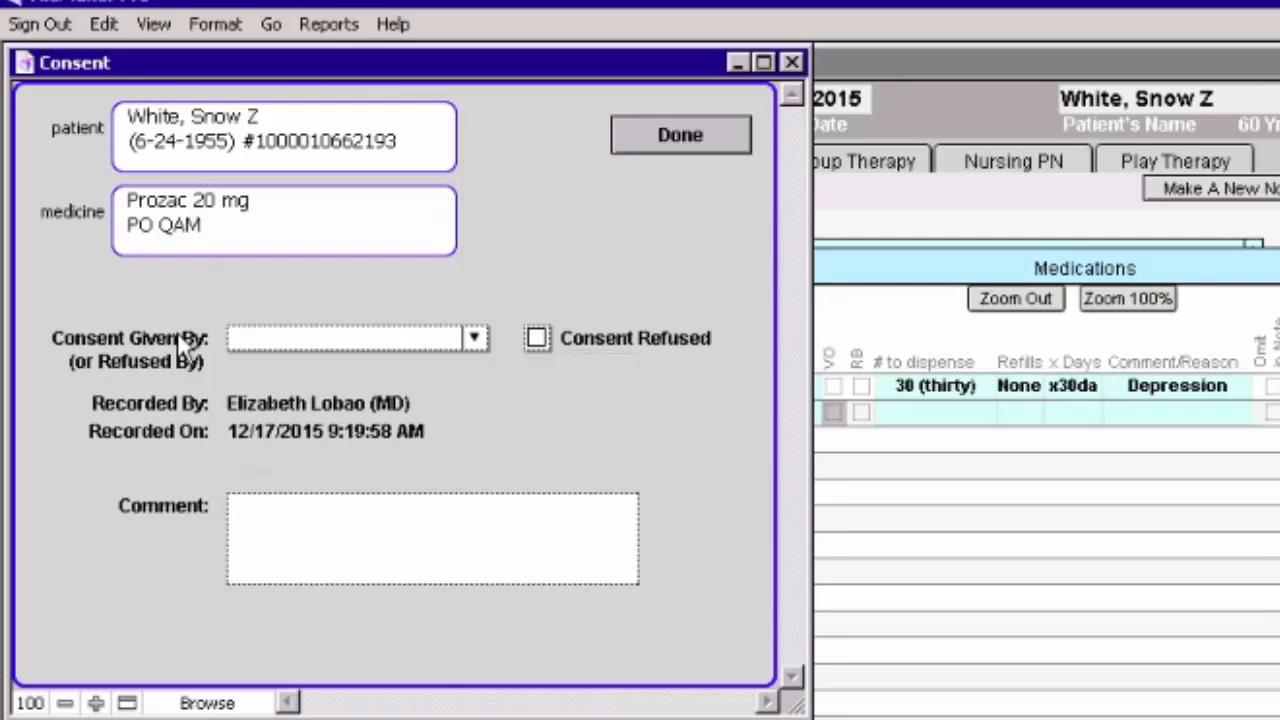
pyautogui.click(475, 338)
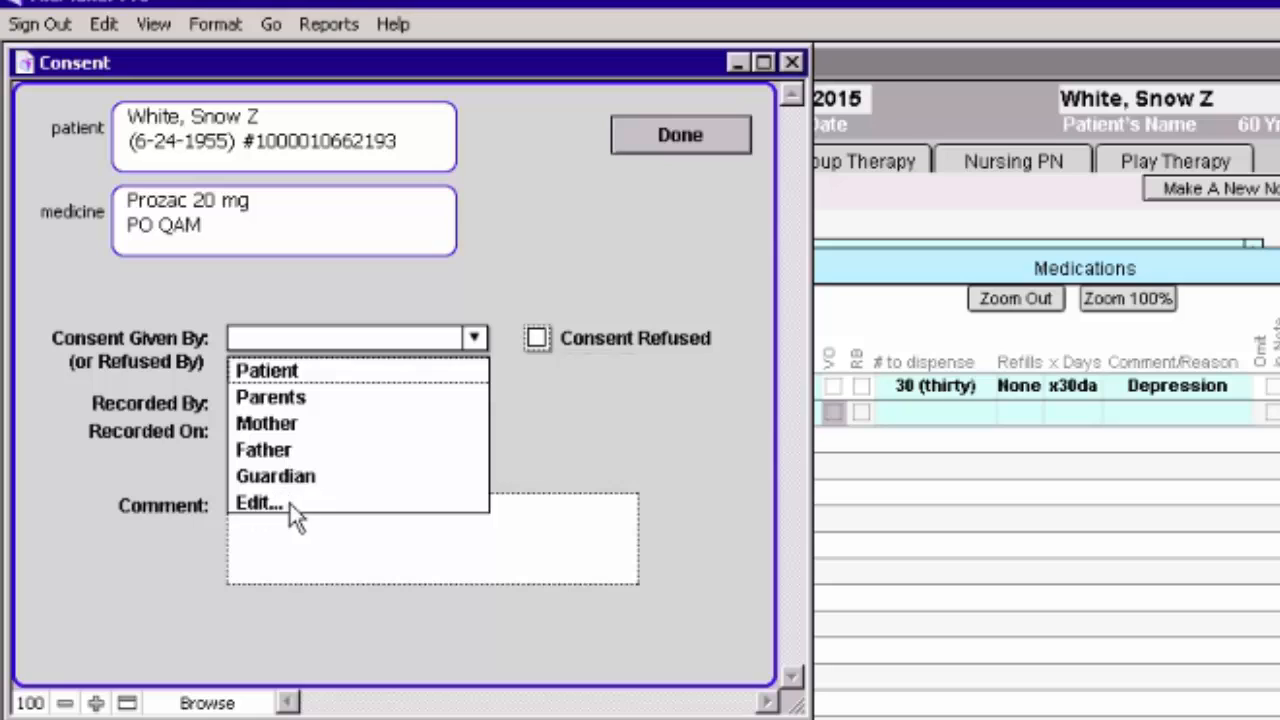
pyautogui.click(270, 372)
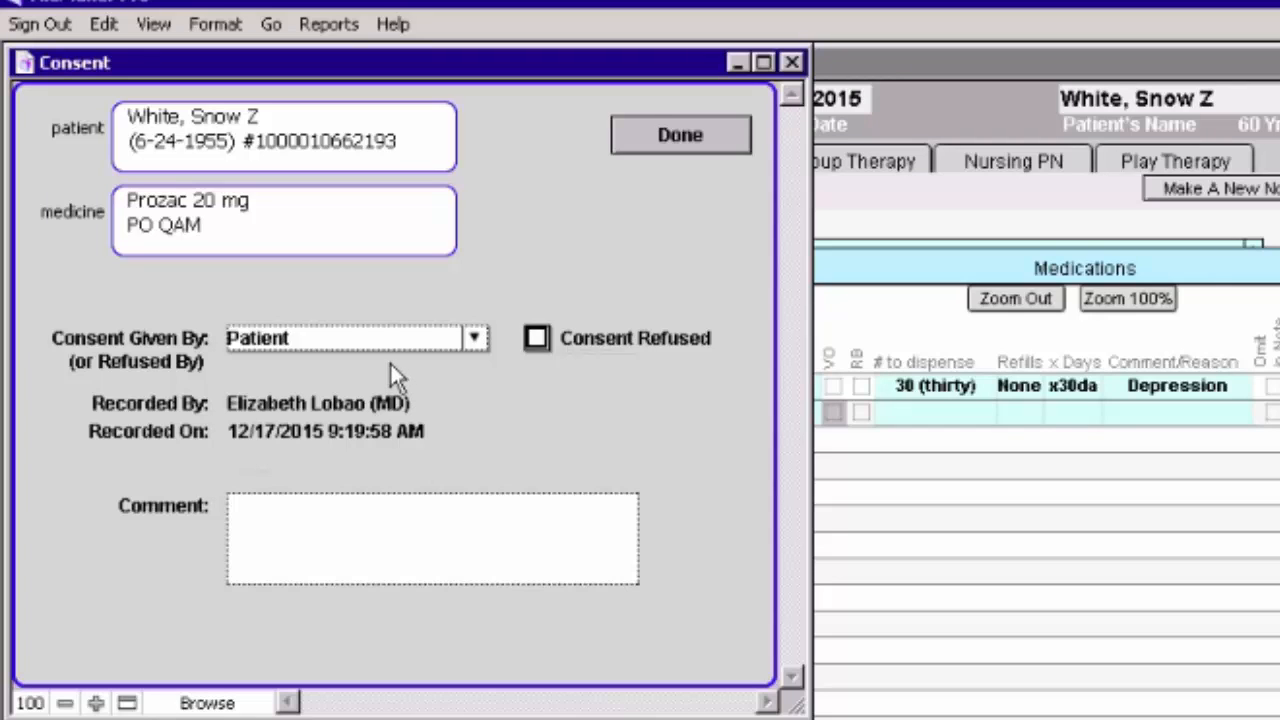
# - Try marking the Prozac consent as refused with the comment "MAKES ME FAT", and clear both entries again
pyautogui.click(537, 340)
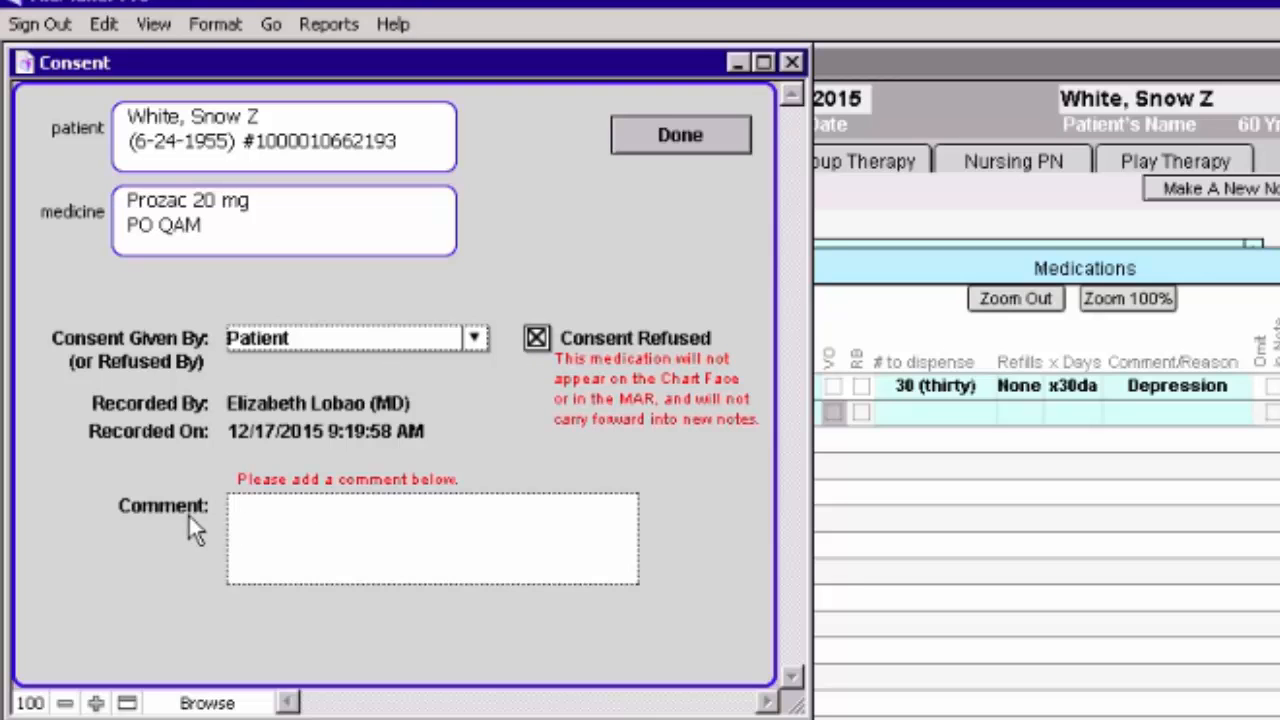
pyautogui.click(245, 510)
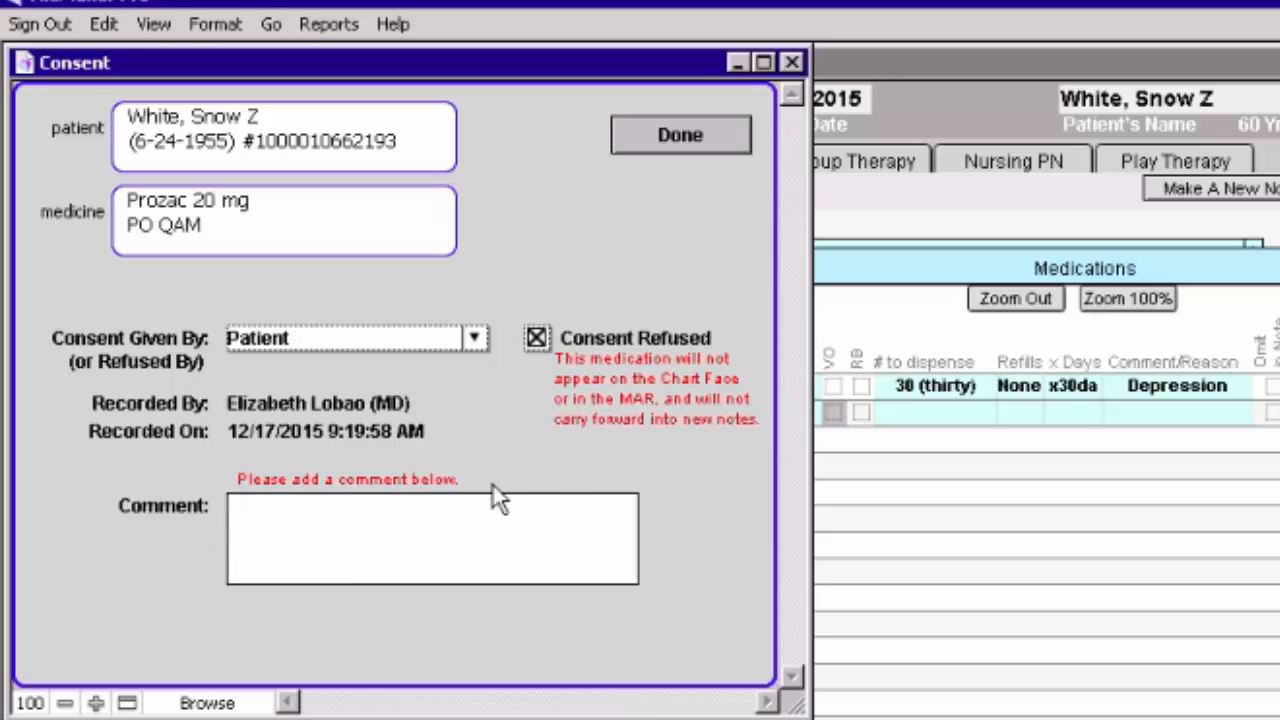
pyautogui.write('MAKES ME FAT')
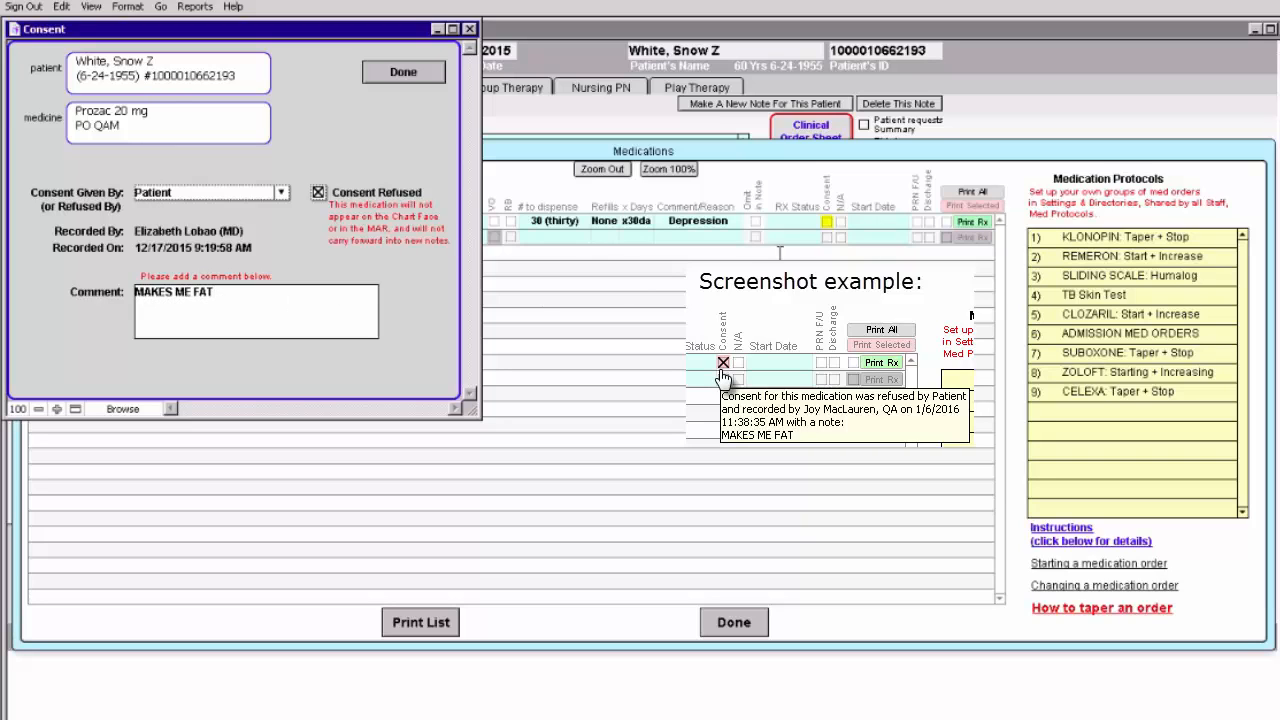
pyautogui.moveTo(242, 292); pyautogui.dragTo(140, 289)
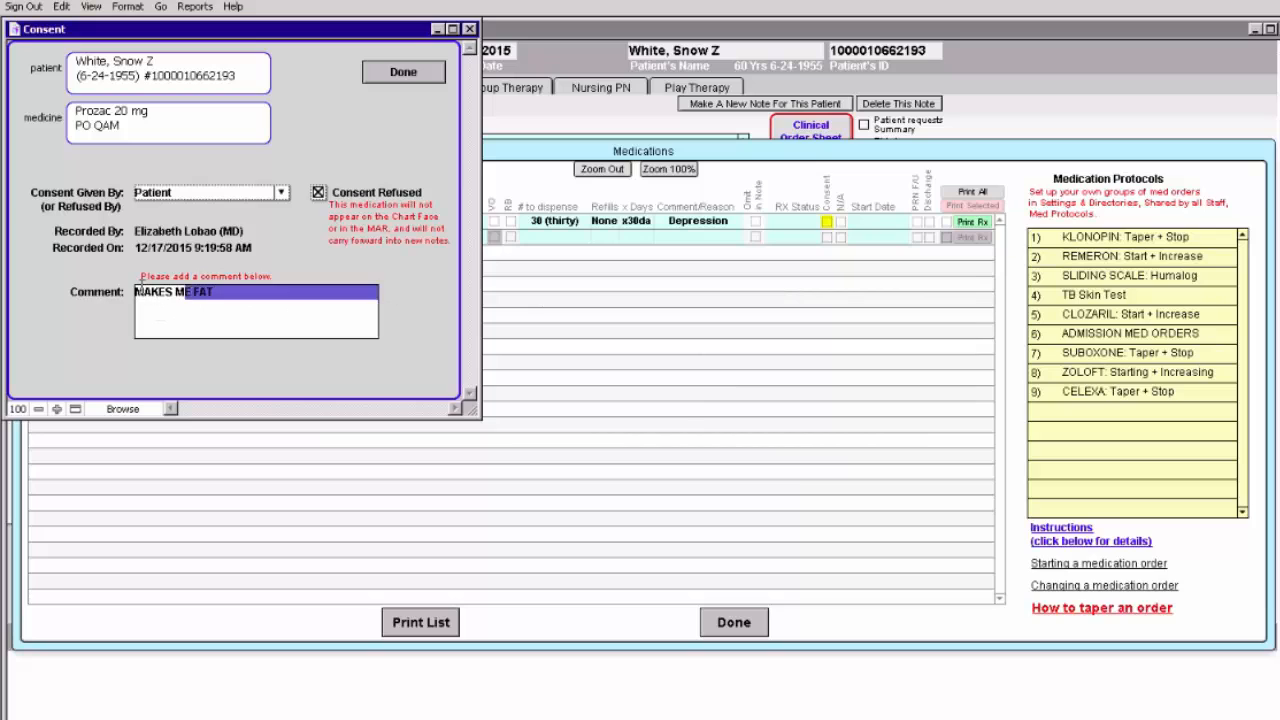
pyautogui.press('BackSpace')
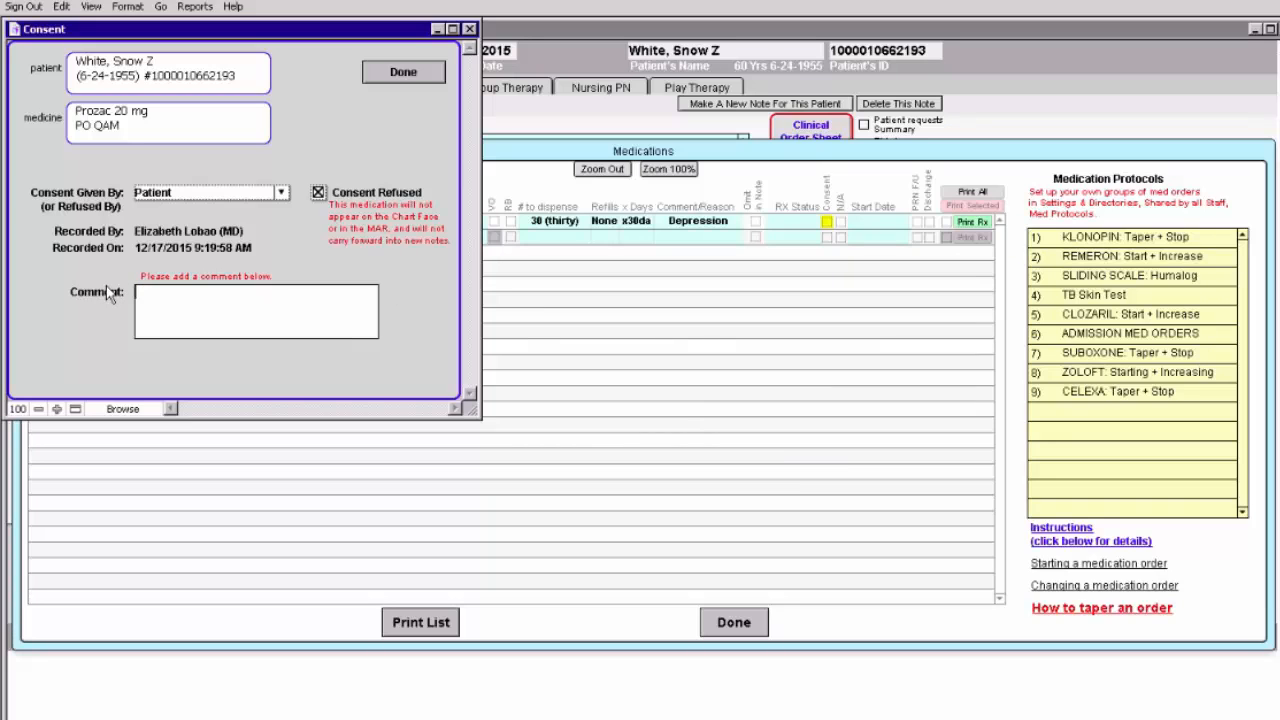
pyautogui.click(318, 193)
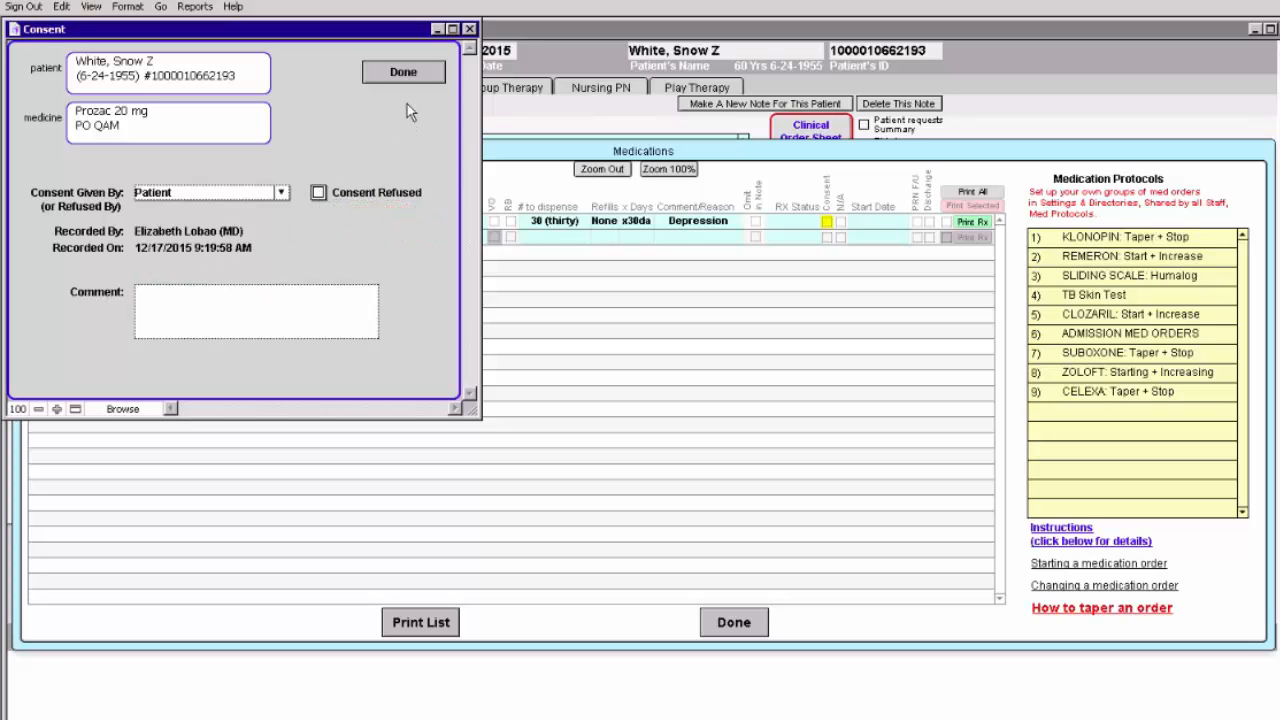
# - Finish the Prozac consent record and check the consent mark on its order line
pyautogui.click(404, 74)
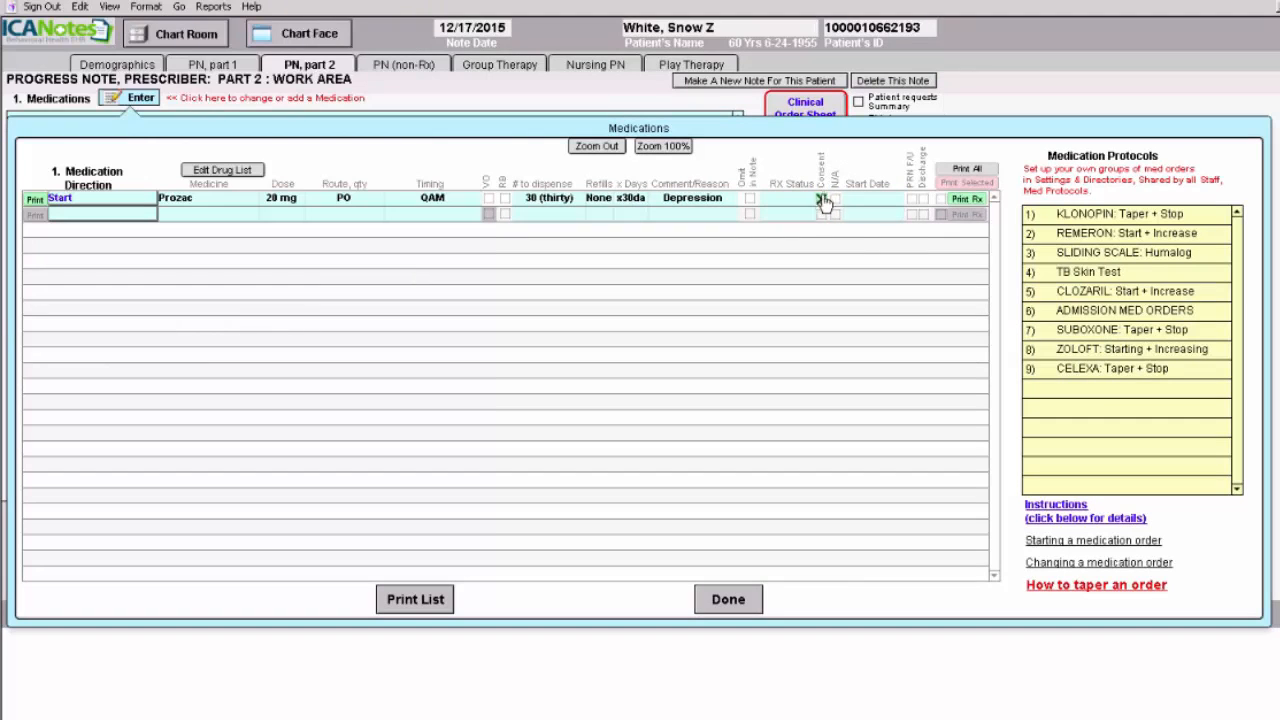
pyautogui.moveTo(822, 207)
# - Add a Start order for Ambien 5 mg PO QHS, dispensing 30 with no refills, x30days, for Insomnia
pyautogui.click(66, 214)
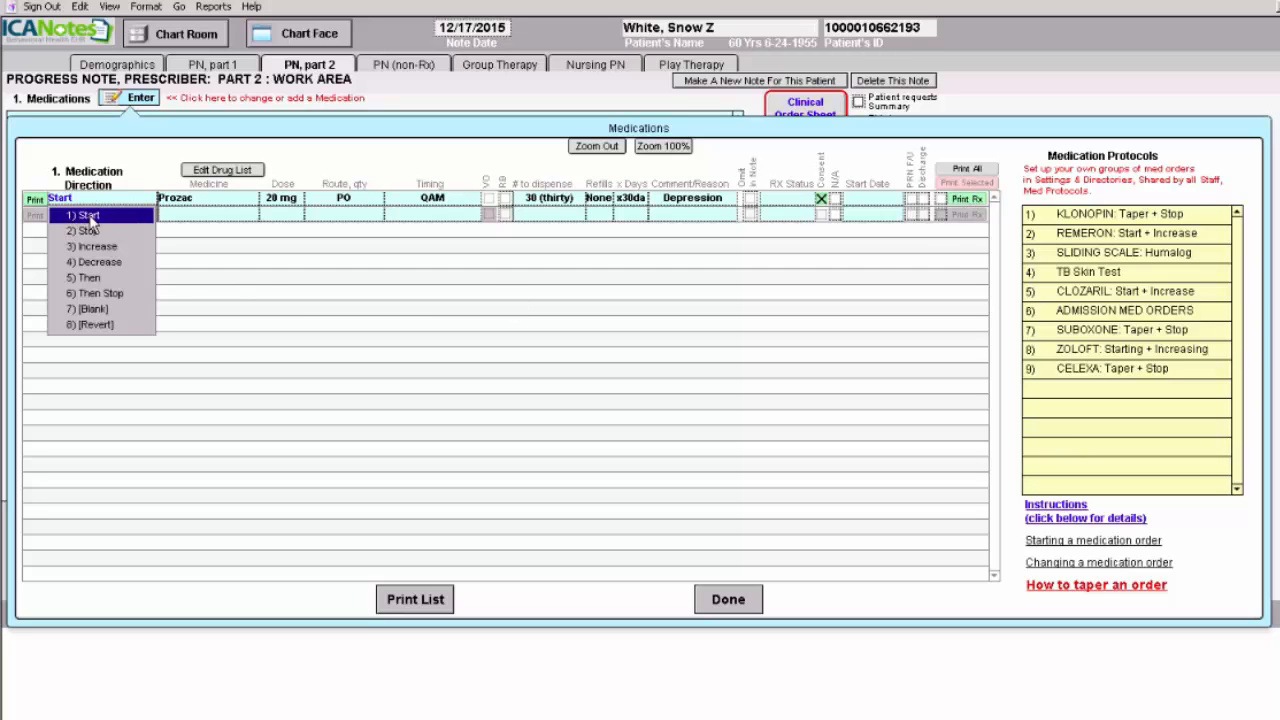
pyautogui.click(88, 216)
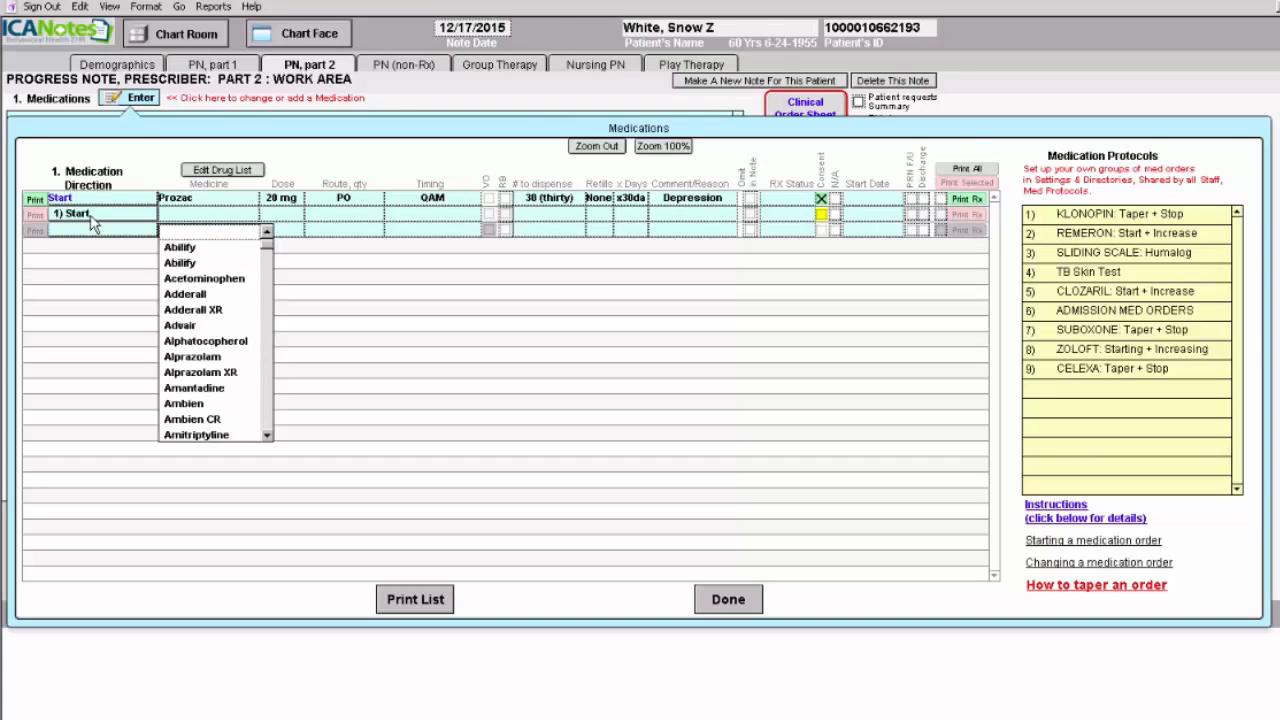
pyautogui.click(205, 410)
pyautogui.click(290, 248)
pyautogui.click(418, 345)
pyautogui.click(550, 265)
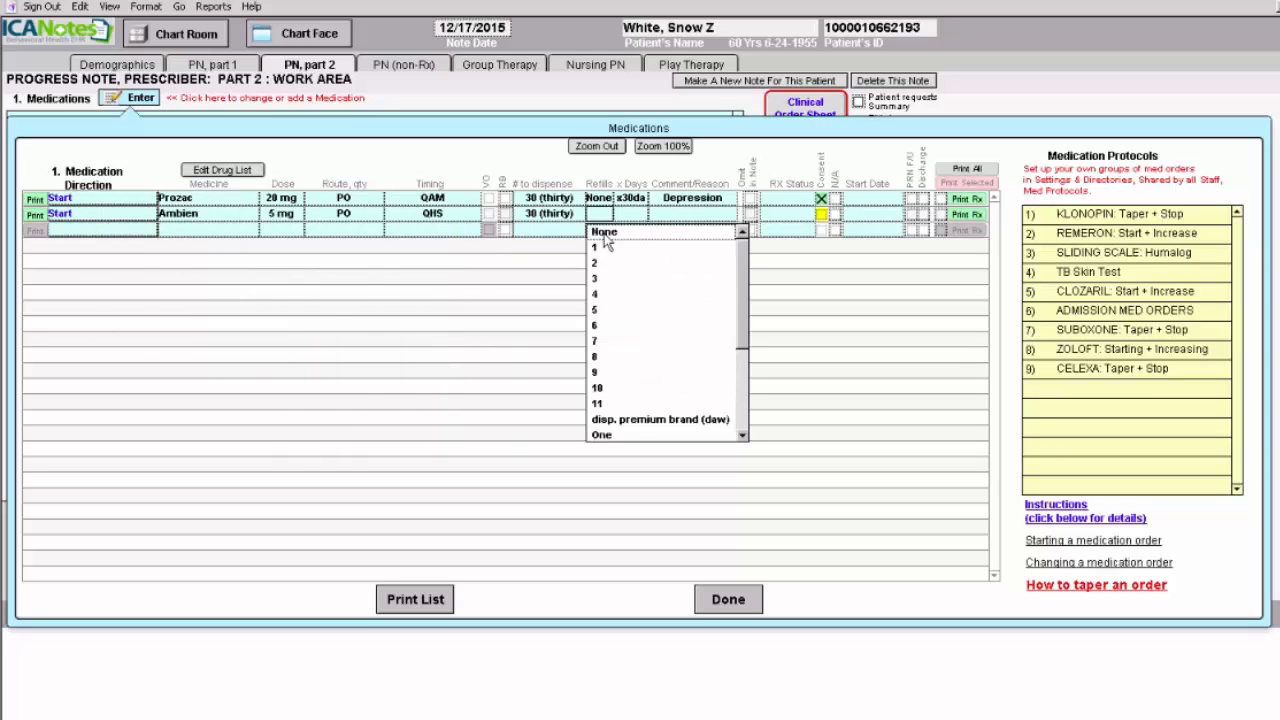
pyautogui.click(680, 232)
pyautogui.write('INSomnia')
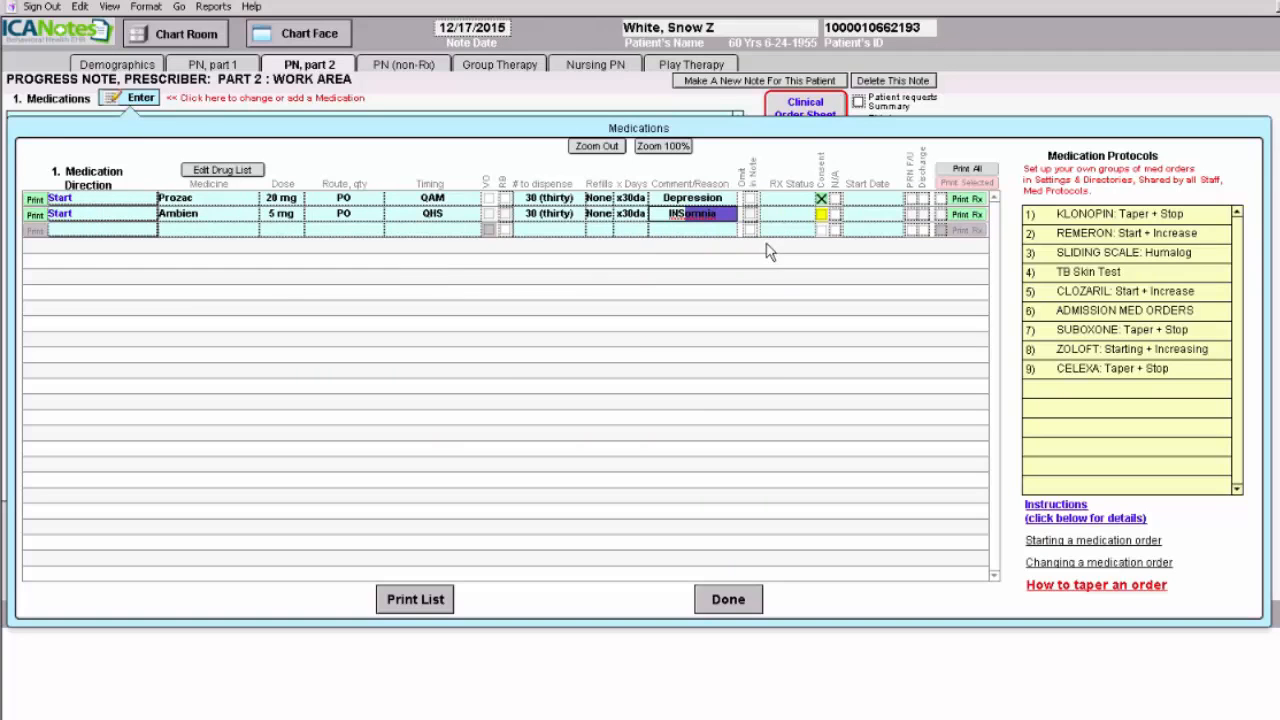
# - Add a Start order for Abilify 2 mg PO QAM, dispensing 30 with no refills, x30days
pyautogui.click(78, 230)
pyautogui.click(74, 242)
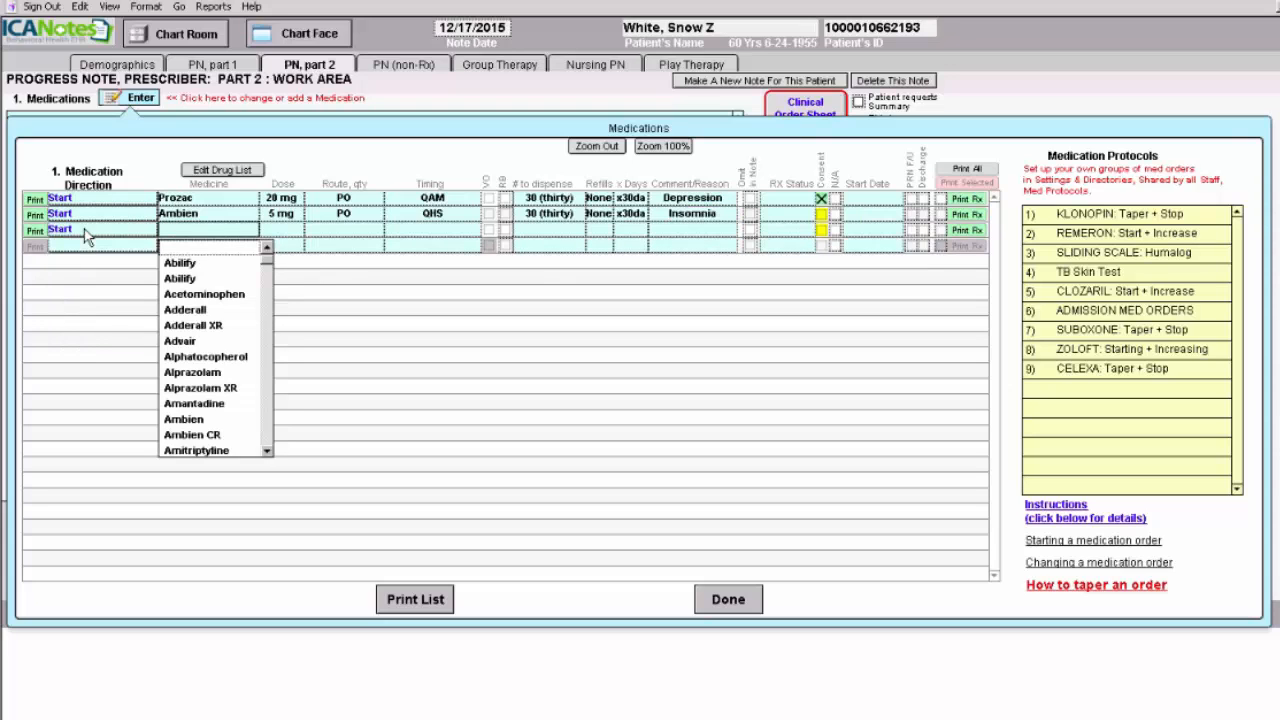
pyautogui.click(186, 263)
pyautogui.click(280, 278)
pyautogui.click(350, 249)
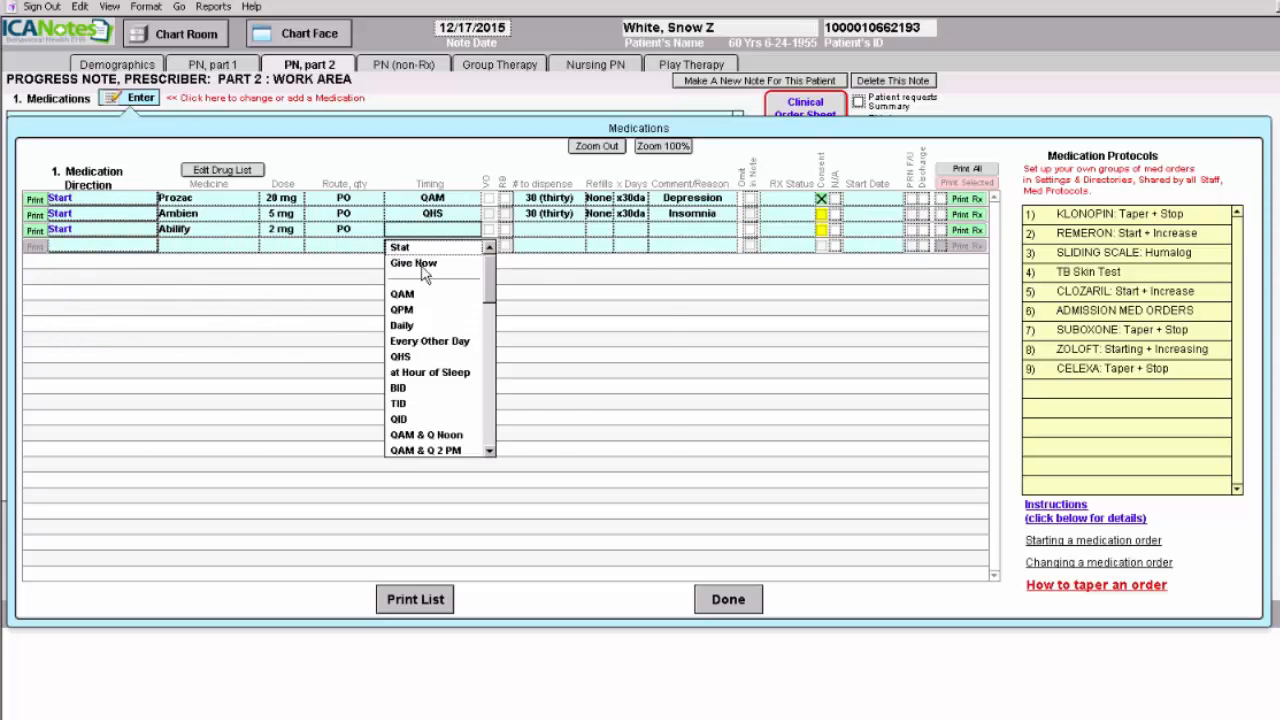
pyautogui.click(422, 294)
pyautogui.click(534, 276)
pyautogui.click(603, 249)
pyautogui.click(635, 247)
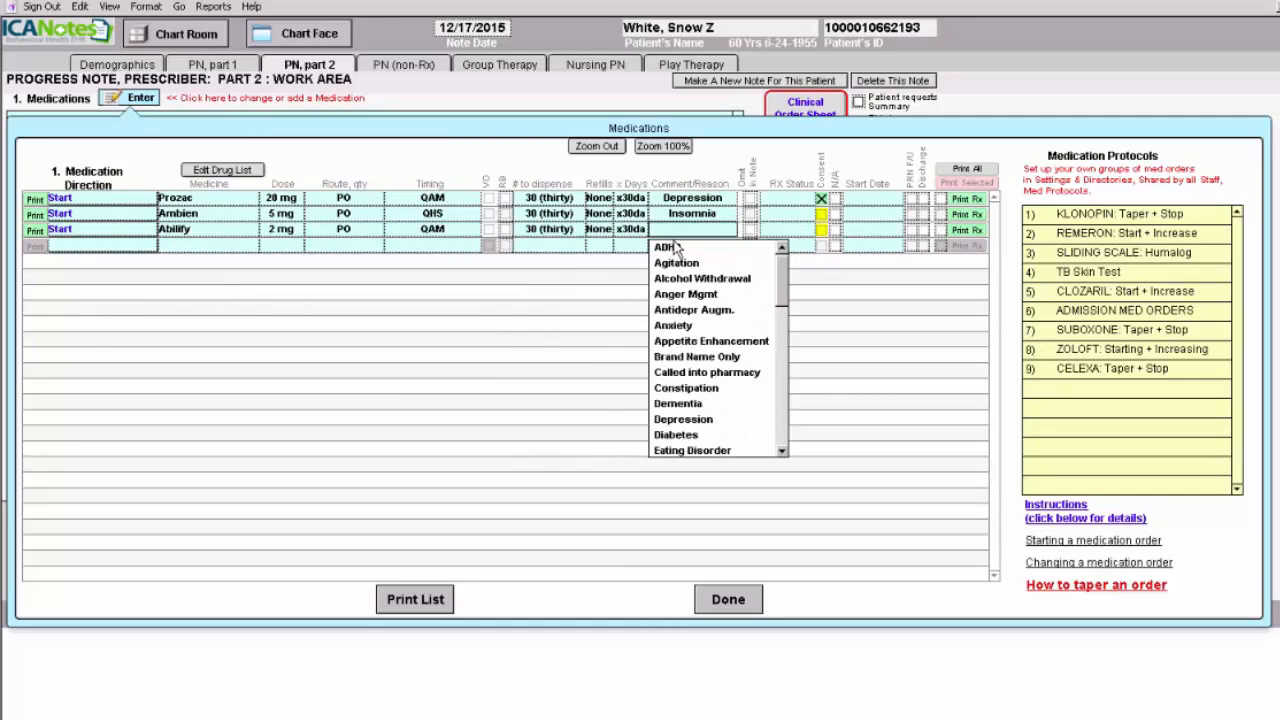
# - Set the reason for the Abilify order to Antidepr Augm
pyautogui.write('ABXI')
pyautogui.press('BackSpace')
pyautogui.press('BackSpace')
pyautogui.press('BackSpace')
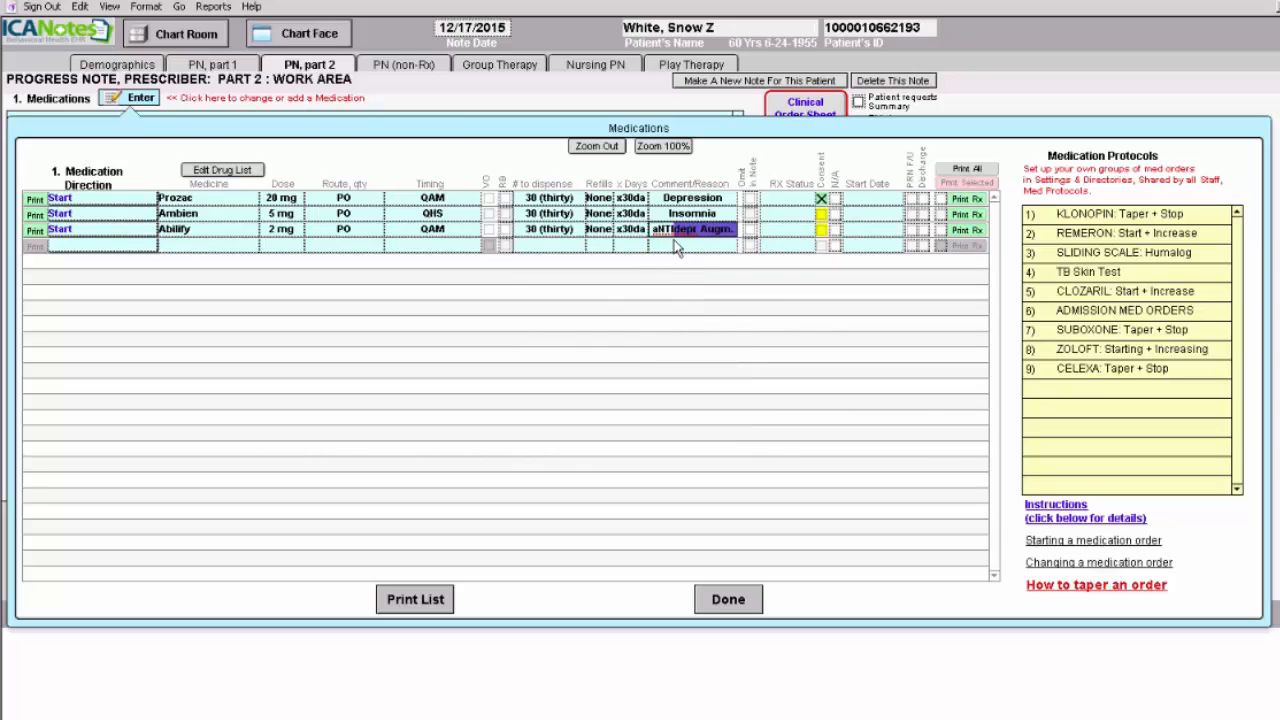
pyautogui.click(675, 241)
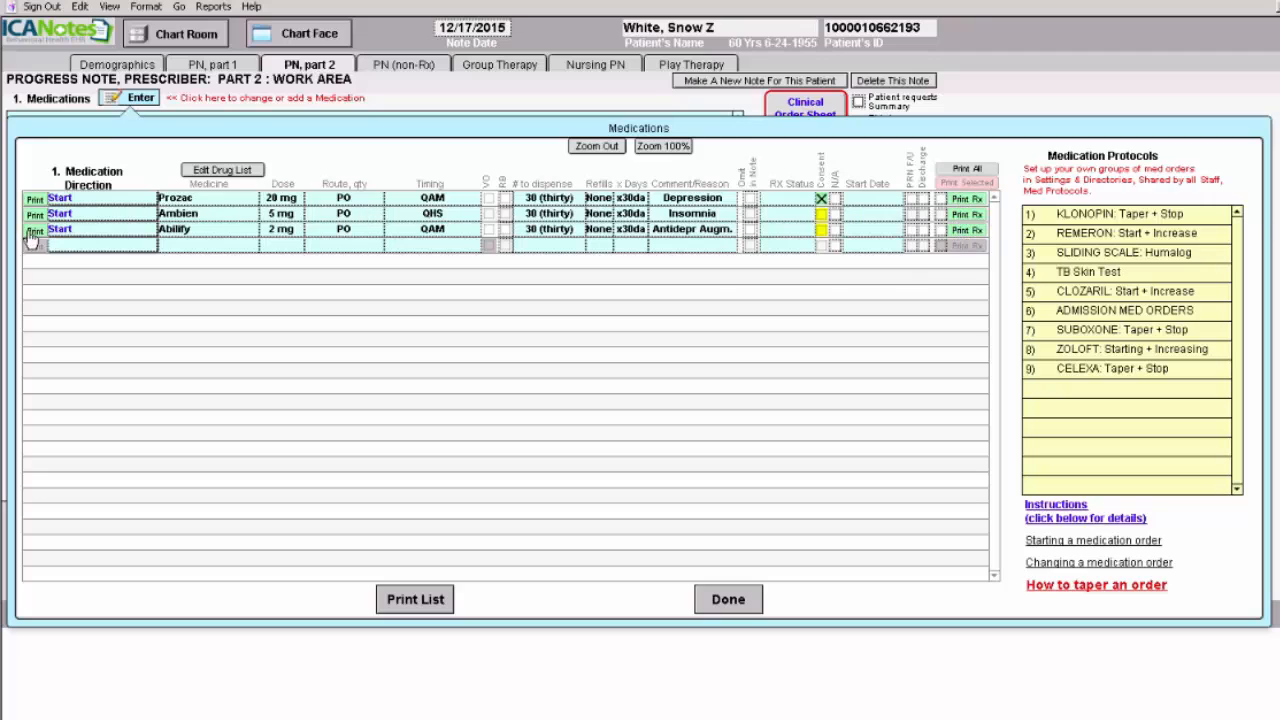
# - Add a Start order for Lasix 40 mg PO BID, dispensing 60 with no refills, x30days
pyautogui.click(66, 248)
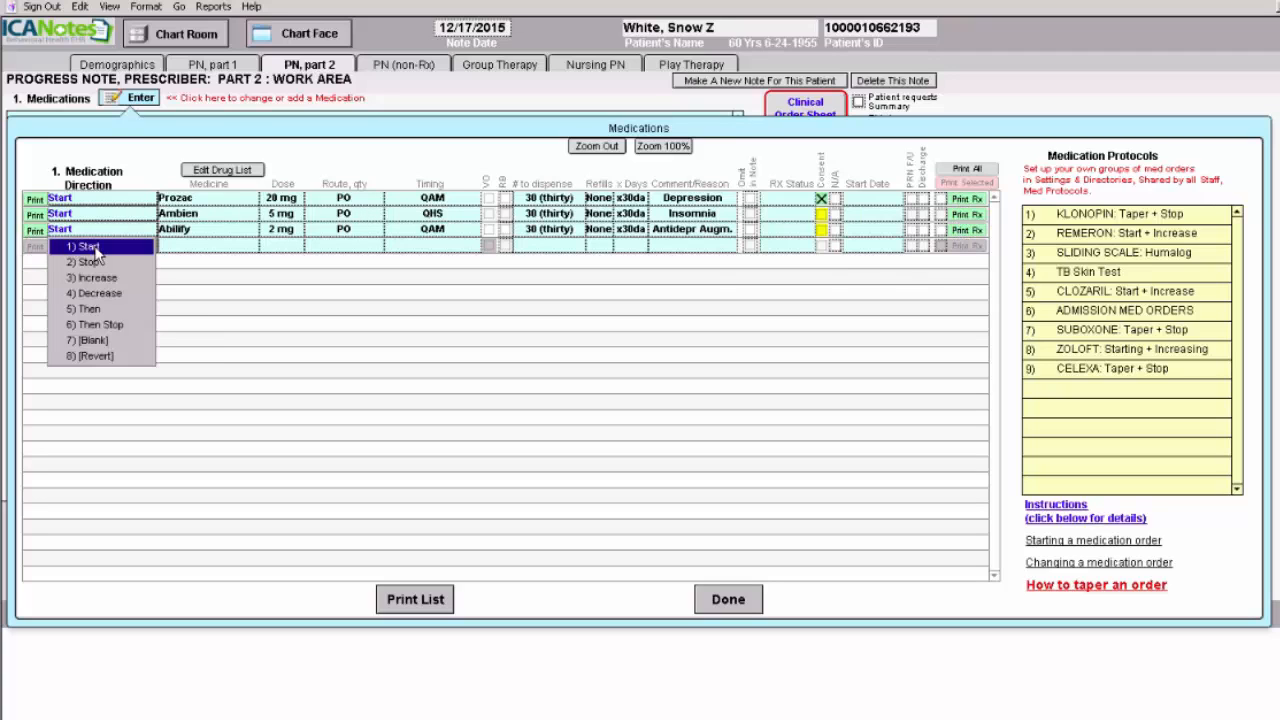
pyautogui.click(66, 248)
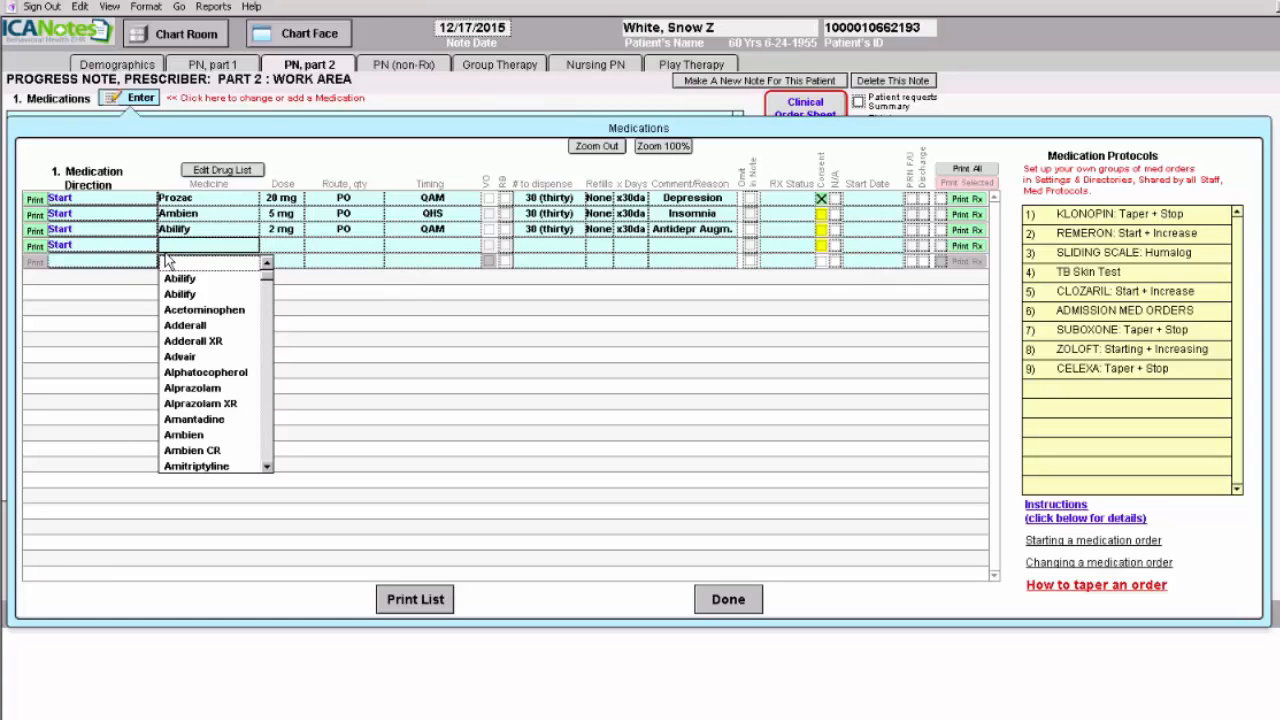
pyautogui.write('las')
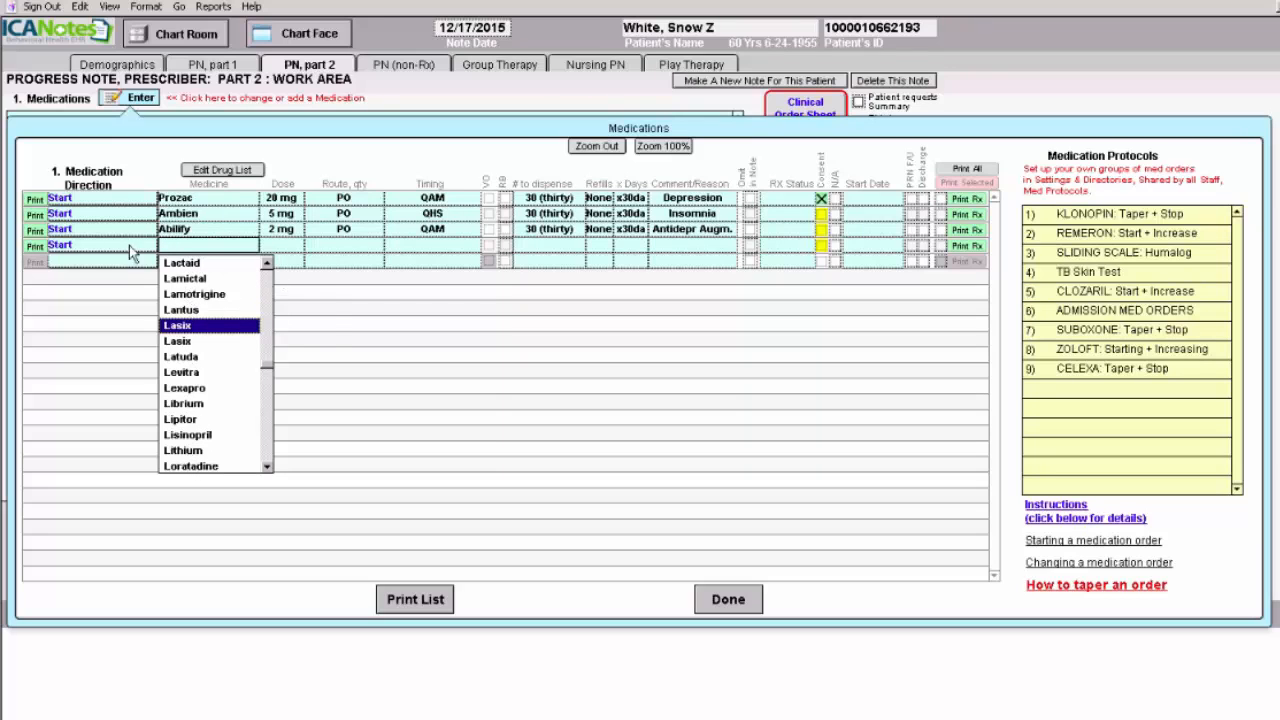
pyautogui.click(181, 325)
pyautogui.click(281, 310)
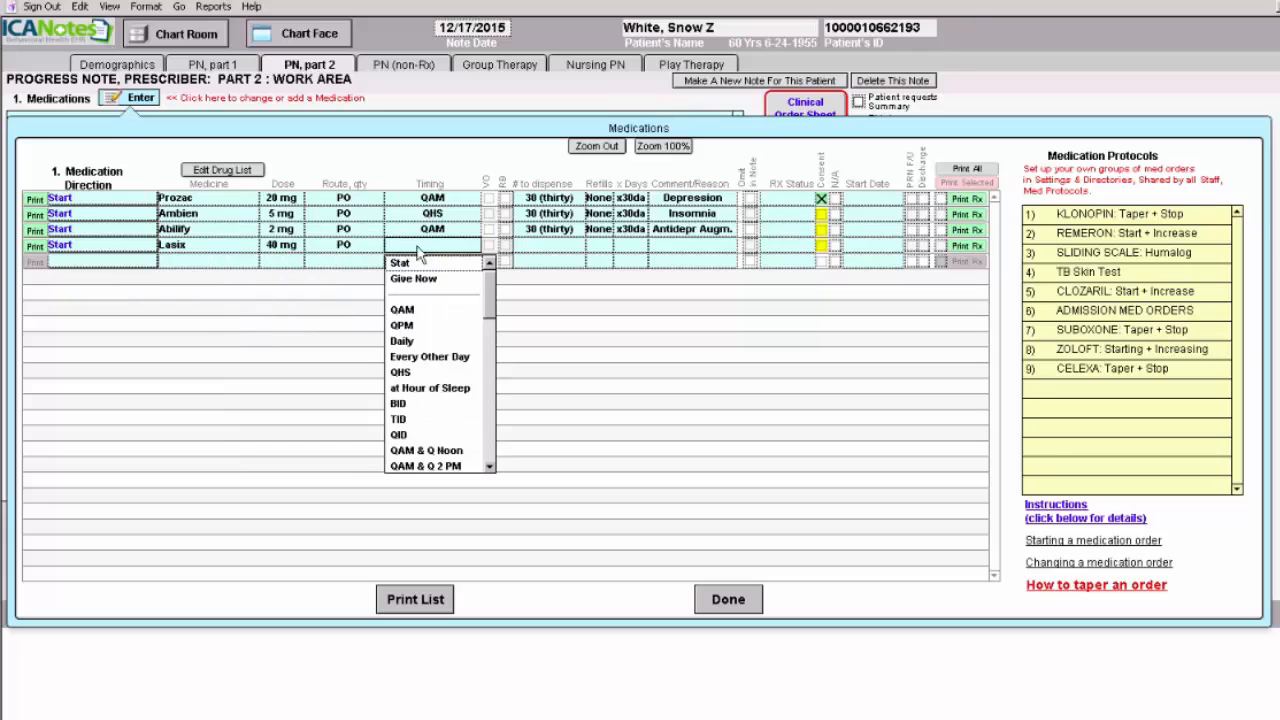
pyautogui.click(410, 390)
pyautogui.click(541, 326)
pyautogui.click(645, 268)
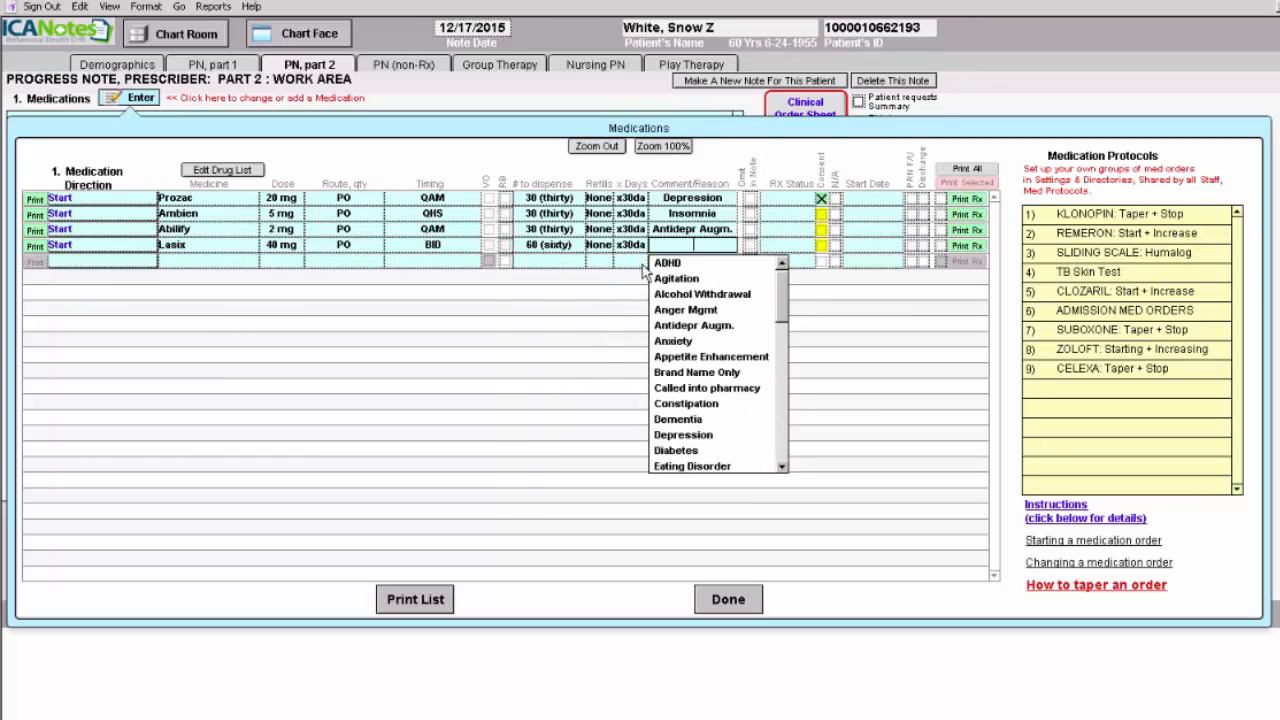
# - Enter Hypertension as the reason for the Lasix order
pyautogui.write('hYPER')
pyautogui.press('Return')
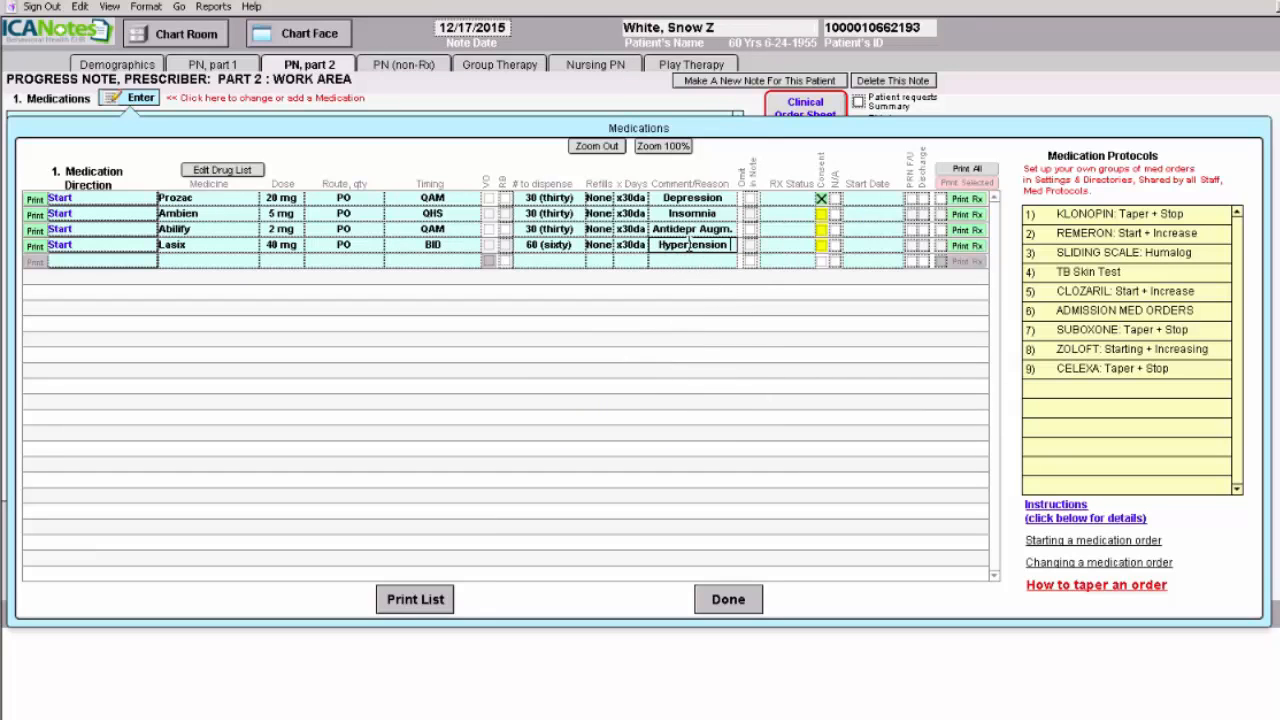
pyautogui.moveTo(733, 244)
pyautogui.mouseDown()
pyautogui.moveTo(692, 245)
pyautogui.moveTo(728, 245)
pyautogui.mouseUp()
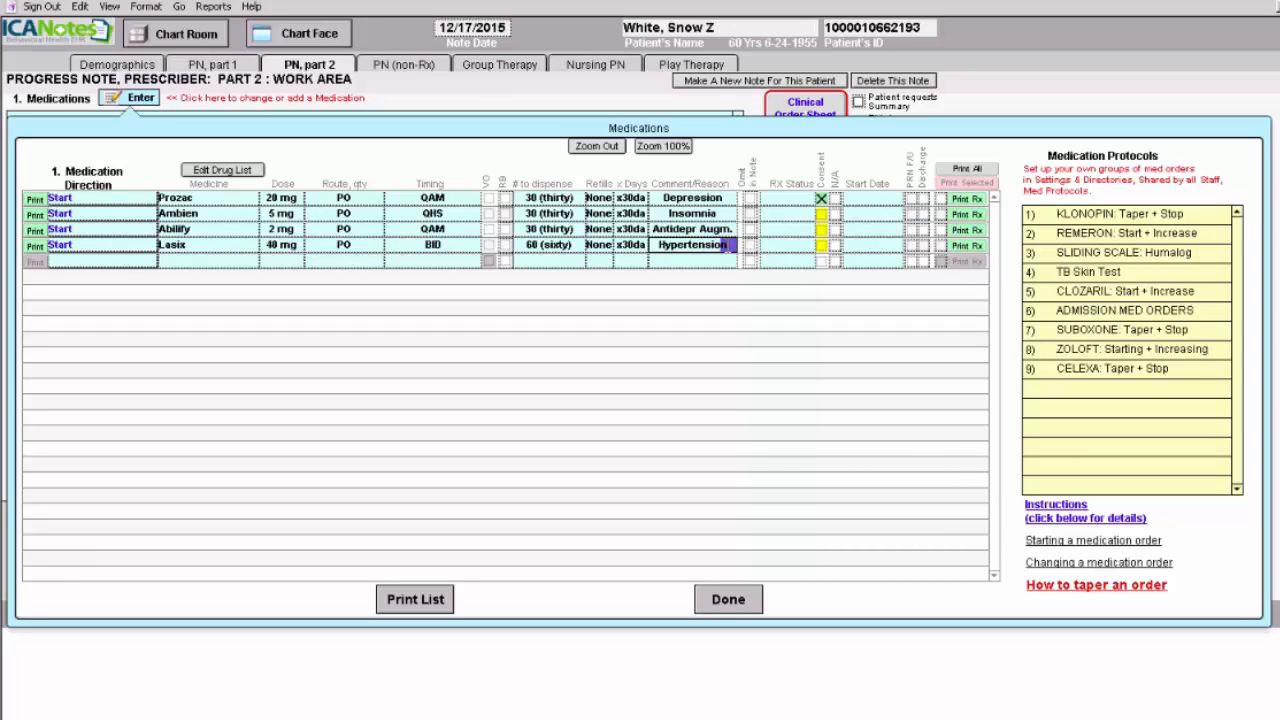
pyautogui.click(724, 286)
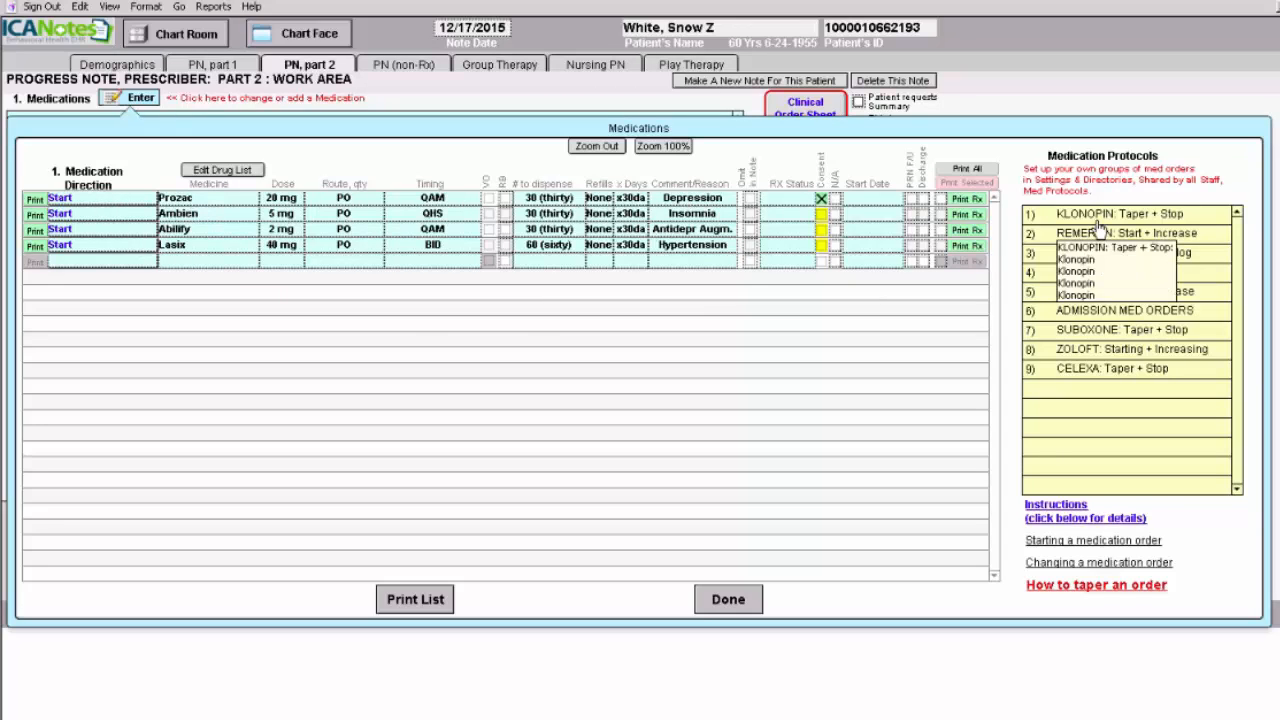
# - Mark the Prozac, Ambien, Abilify and Lasix orders for prescription printing
pyautogui.click(941, 199)
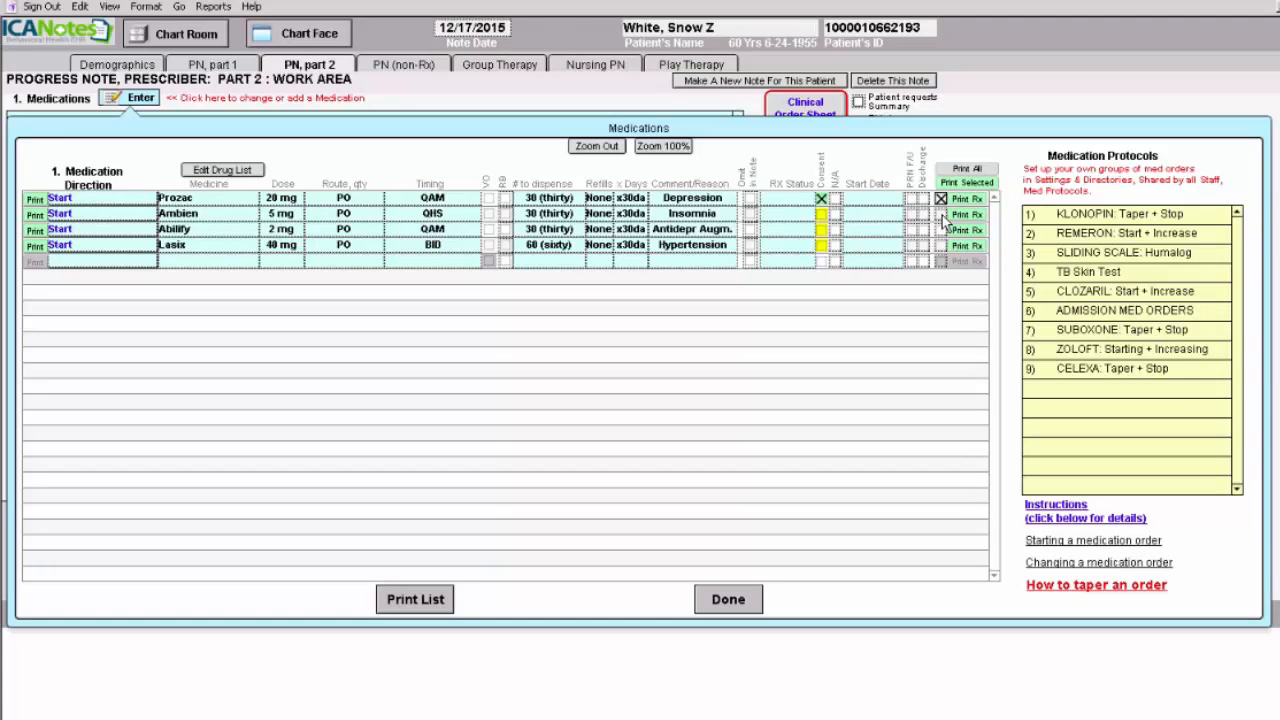
pyautogui.click(941, 214)
pyautogui.click(941, 229)
pyautogui.click(941, 245)
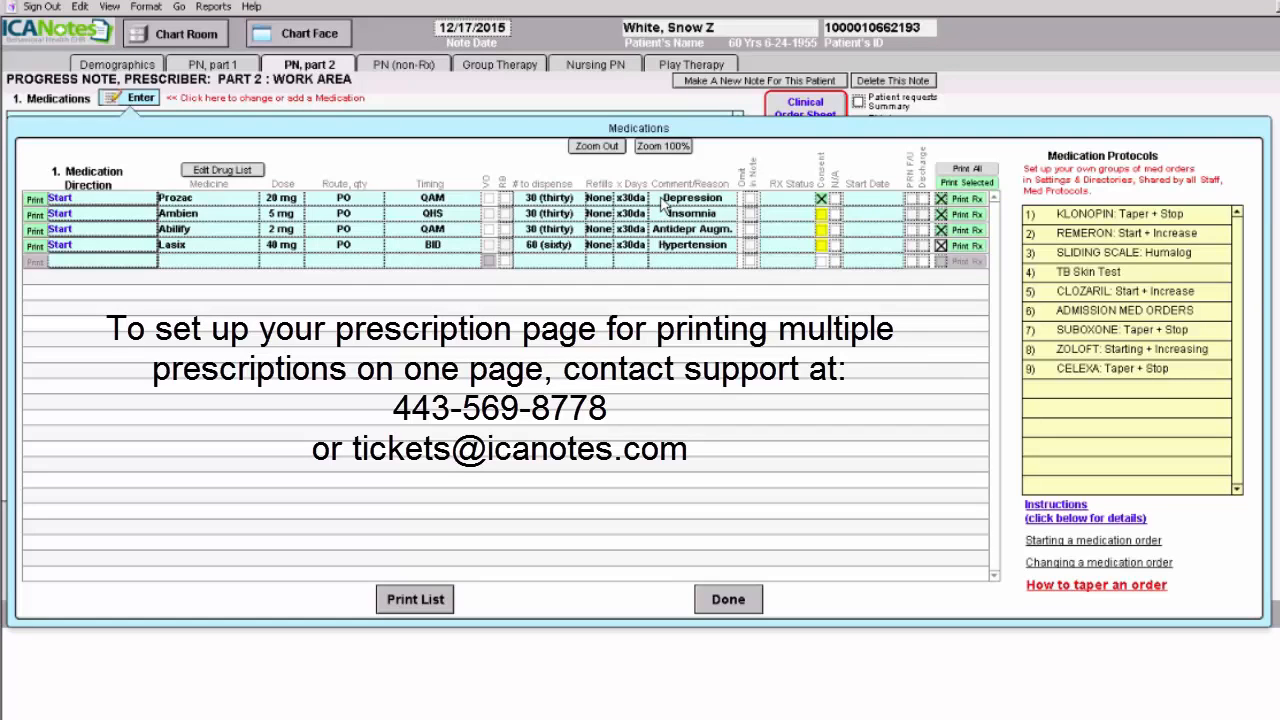
# - Preview the selected prescriptions for printing, cancel the print job and return to the note's work area
pyautogui.click(973, 185)
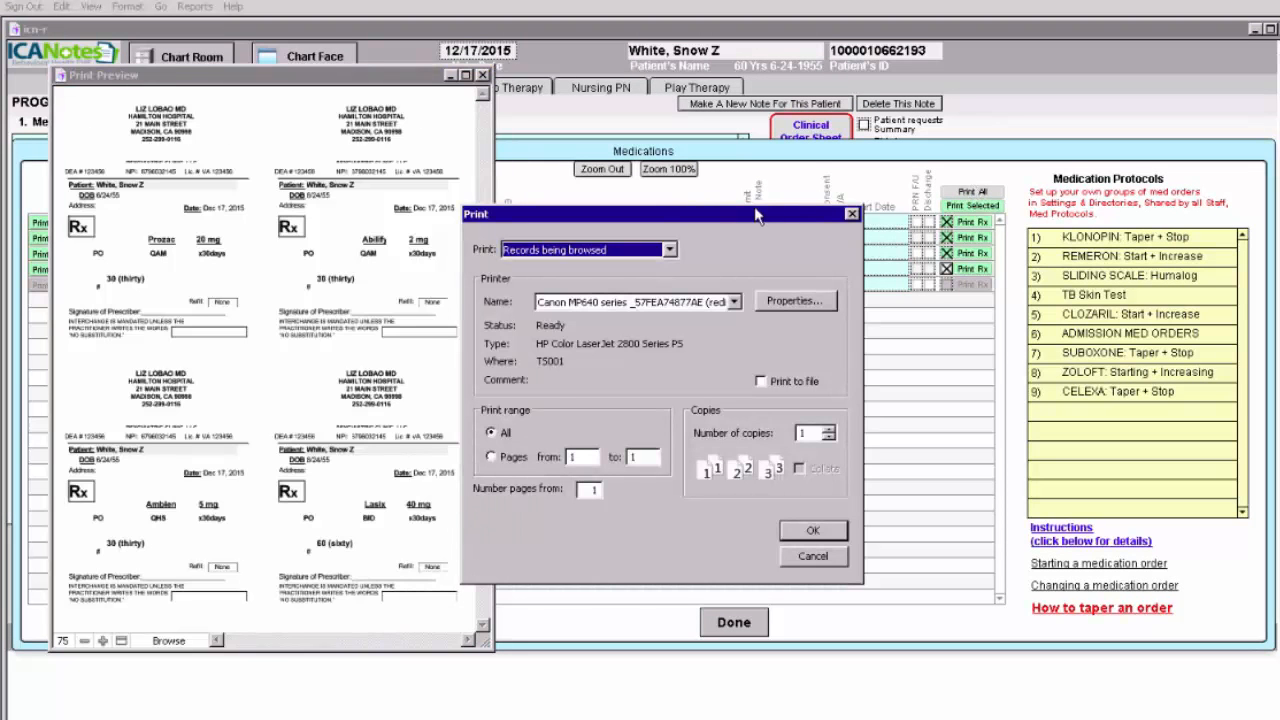
pyautogui.moveTo(688, 215); pyautogui.dragTo(822, 193)
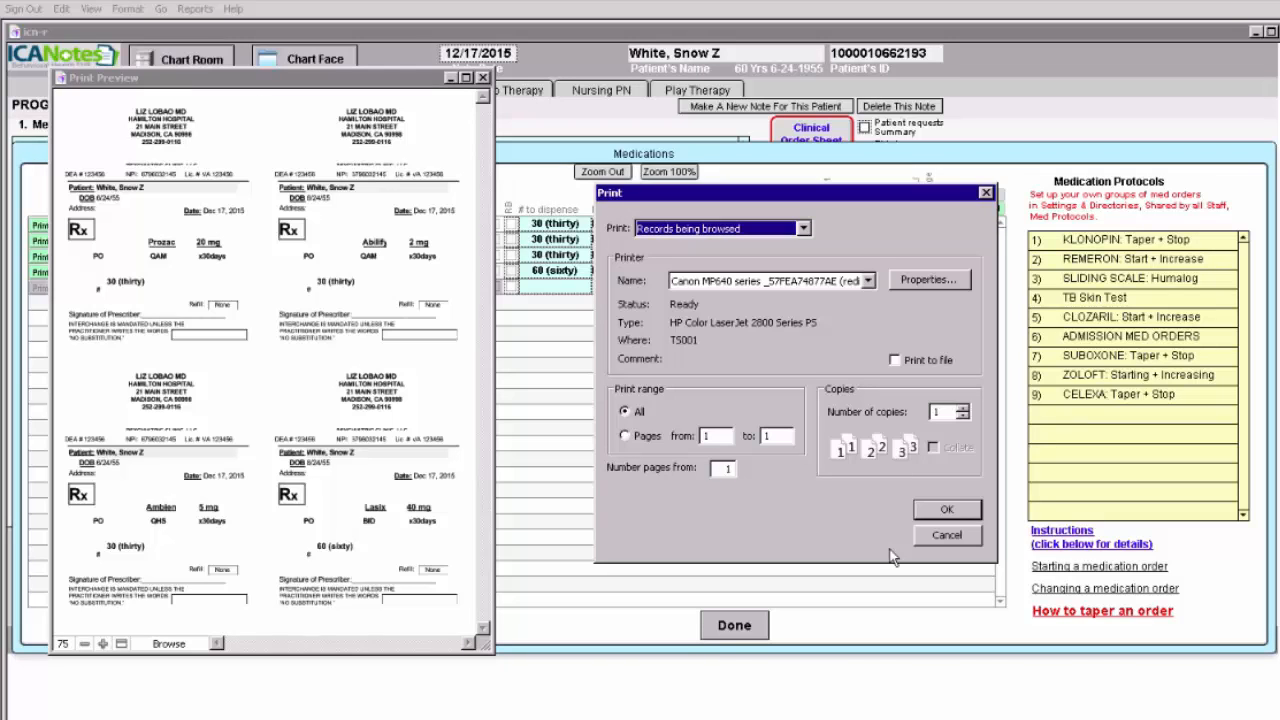
pyautogui.click(947, 535)
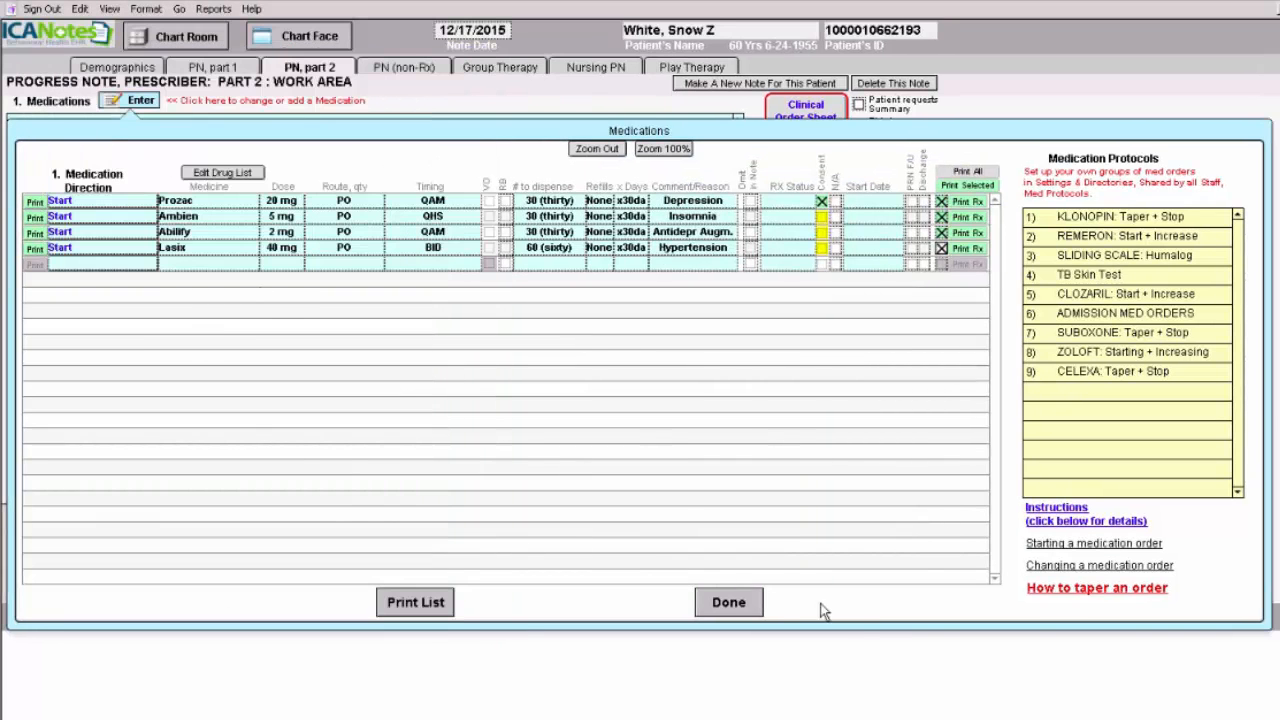
pyautogui.click(729, 604)
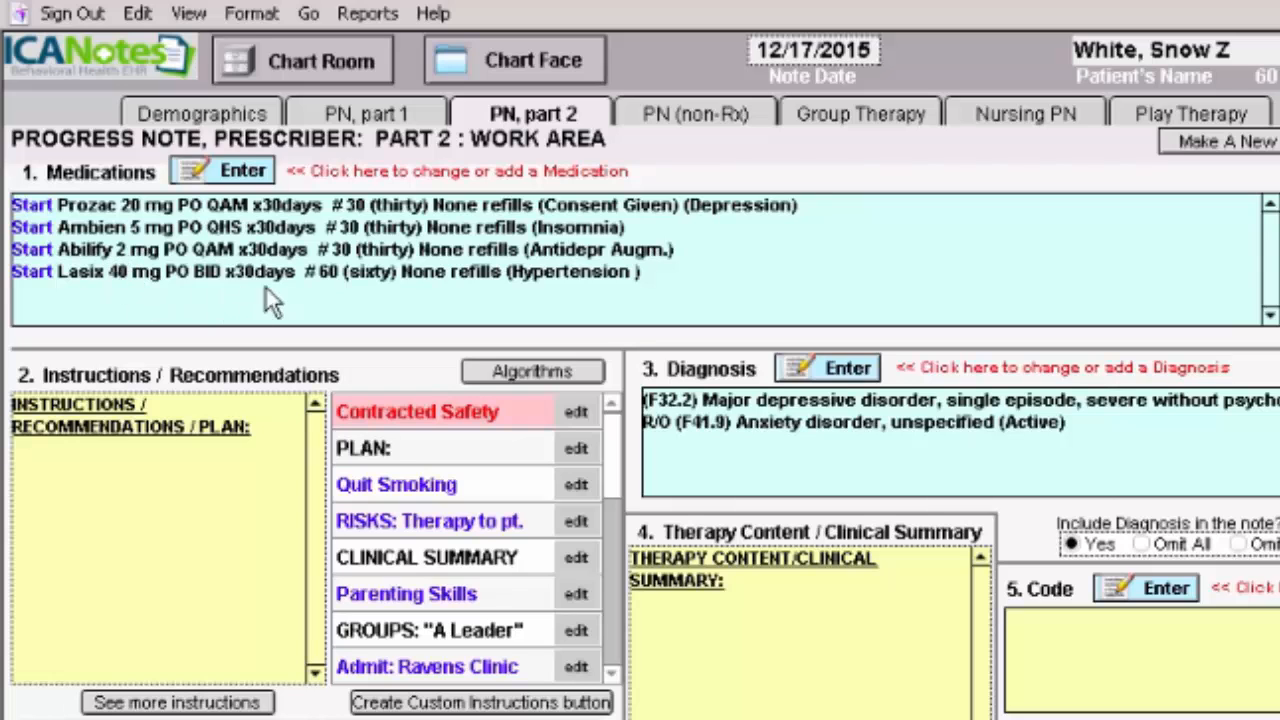
# - Reopen the medication orders and check the dose choices offered for Abilify
pyautogui.click(245, 174)
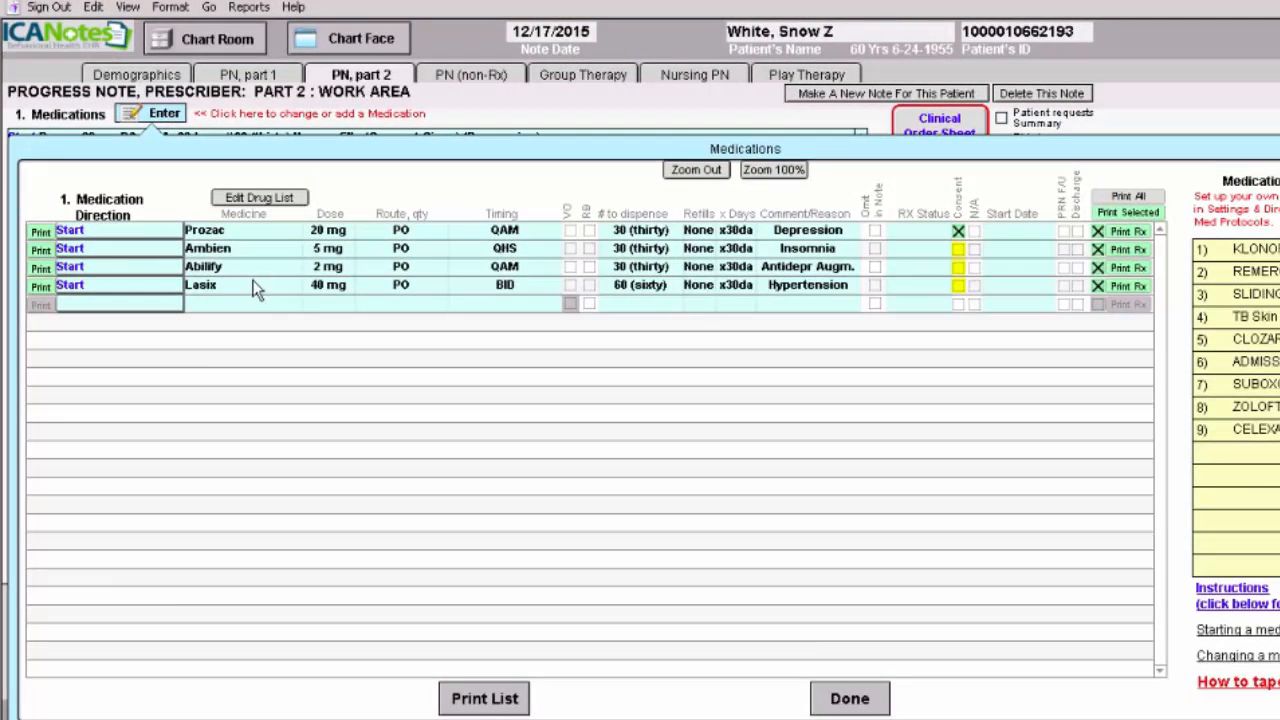
pyautogui.click(329, 267)
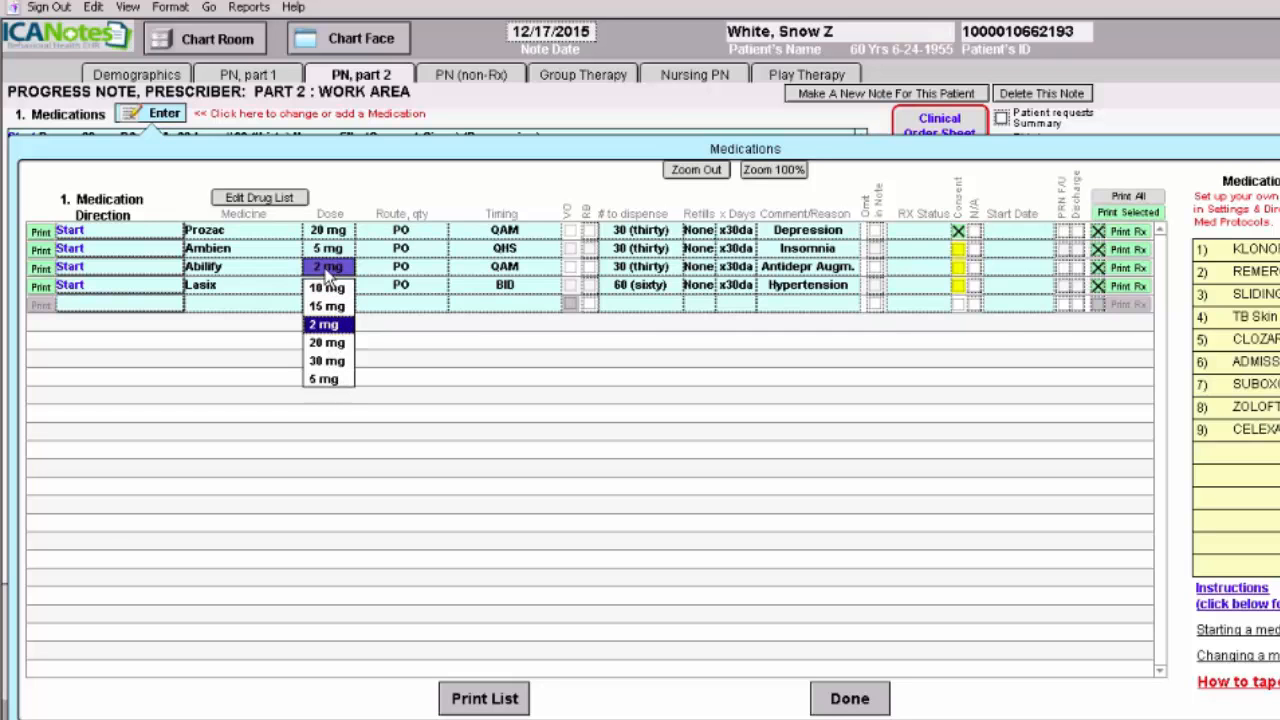
pyautogui.click(323, 269)
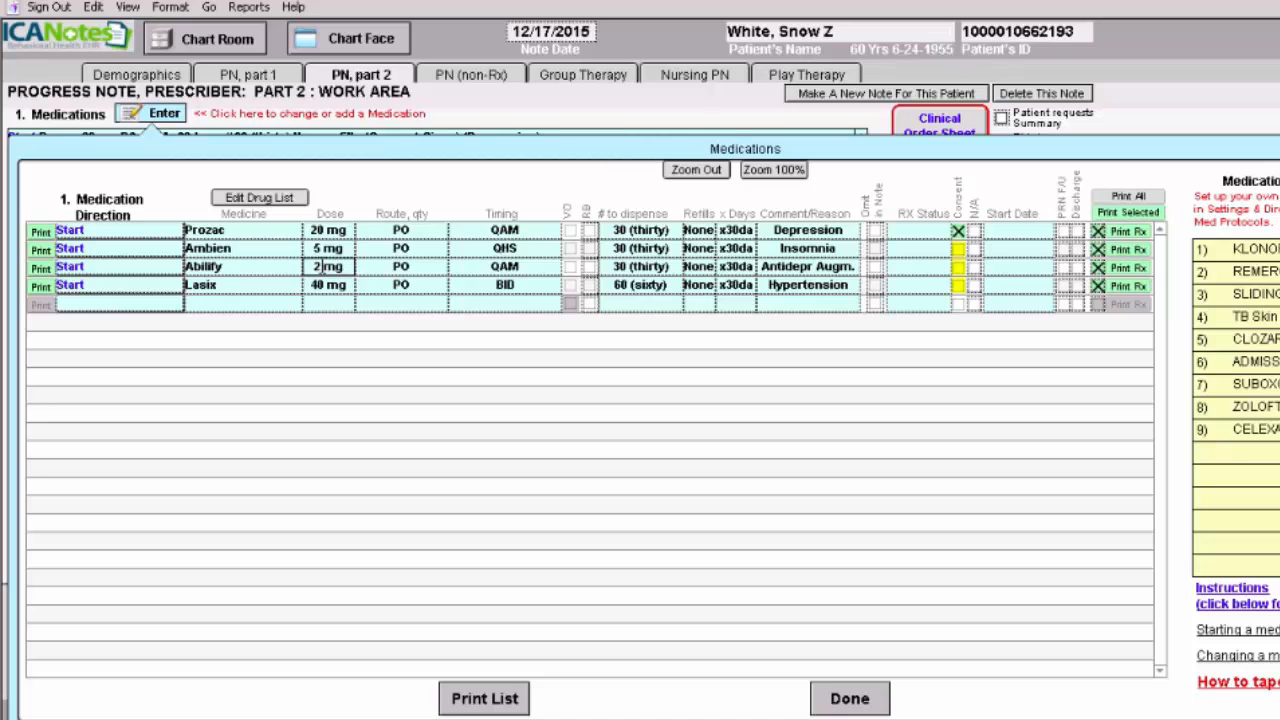
# - Add Abilify with a dosage of 1 mg to the group's drug list and return to the note
pyautogui.click(266, 200)
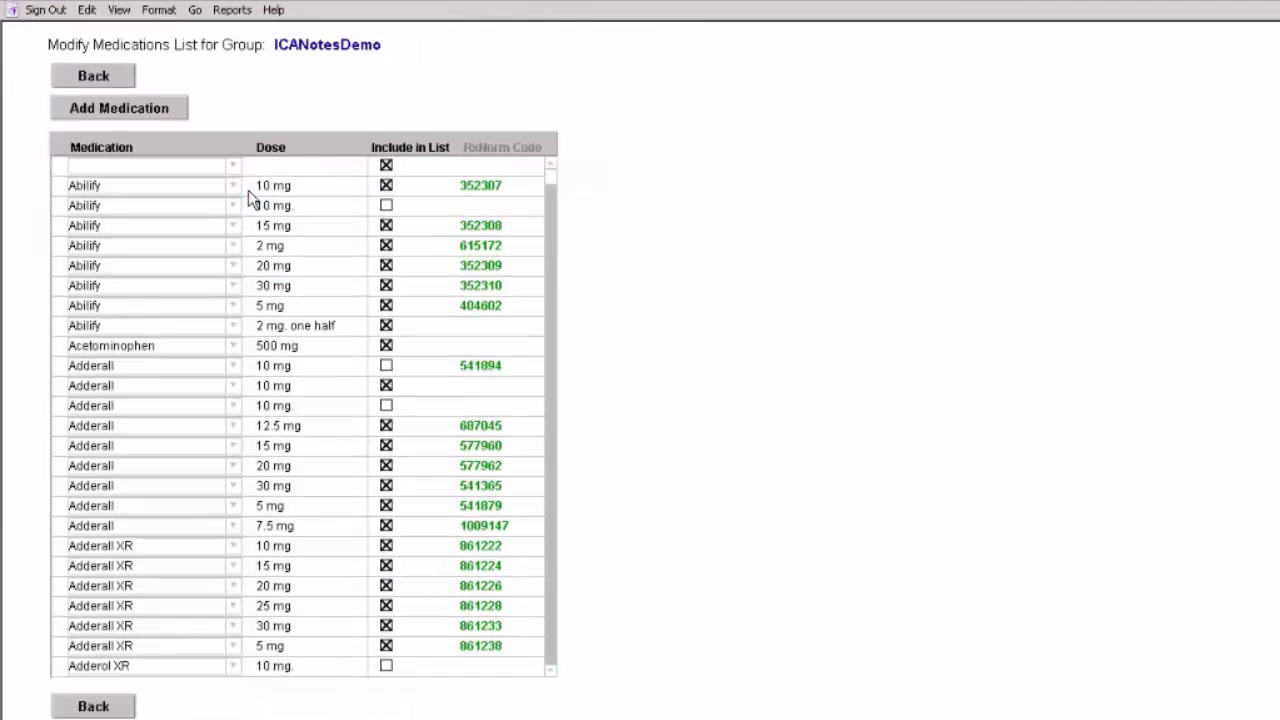
pyautogui.click(143, 112)
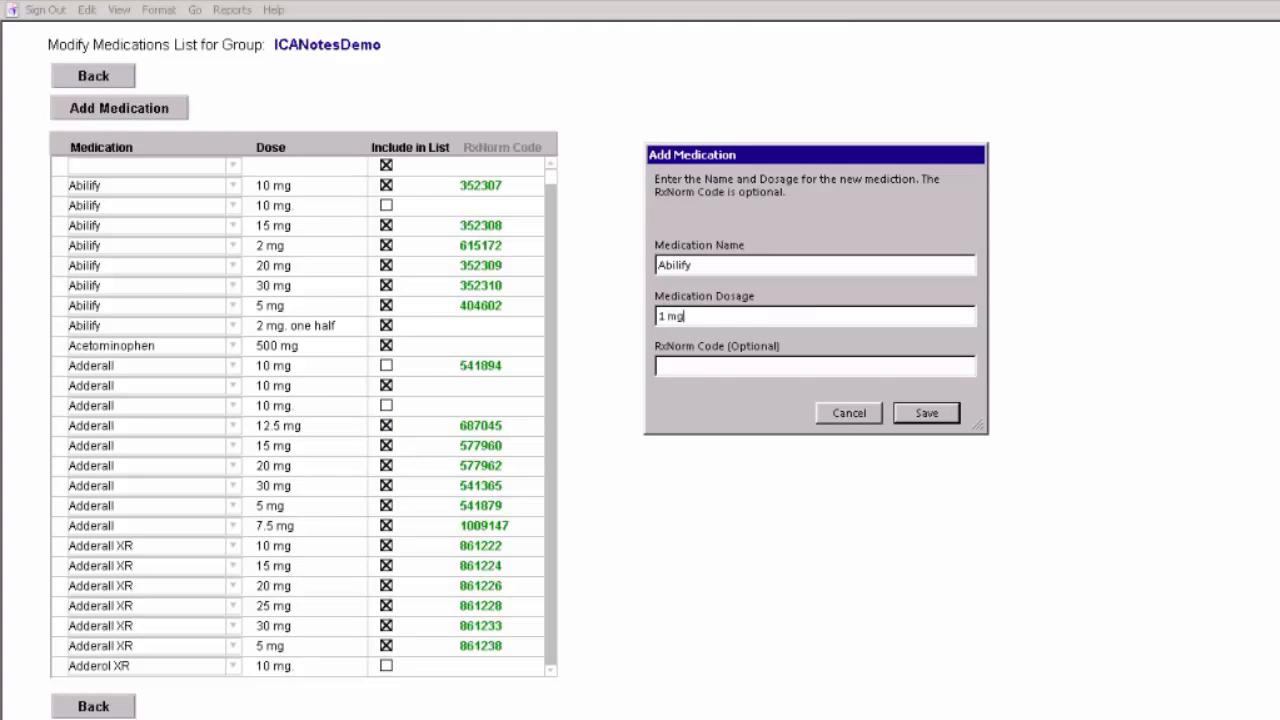
pyautogui.click(940, 413)
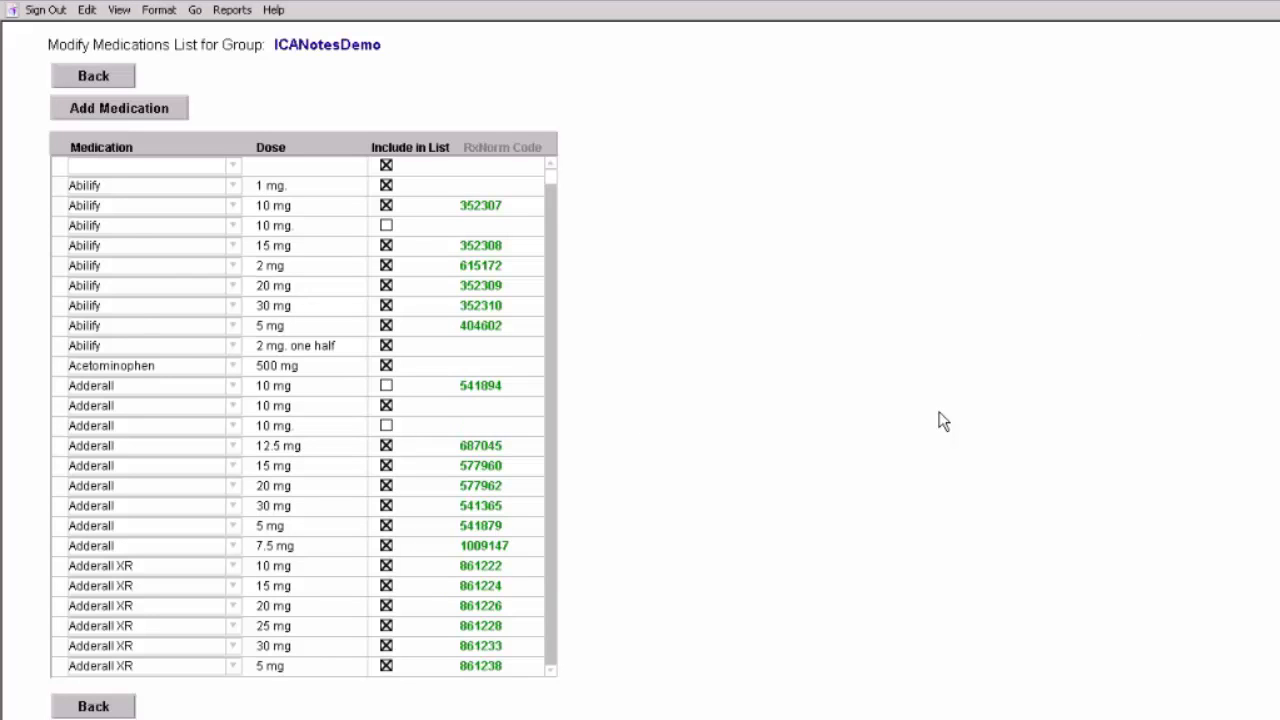
pyautogui.click(101, 80)
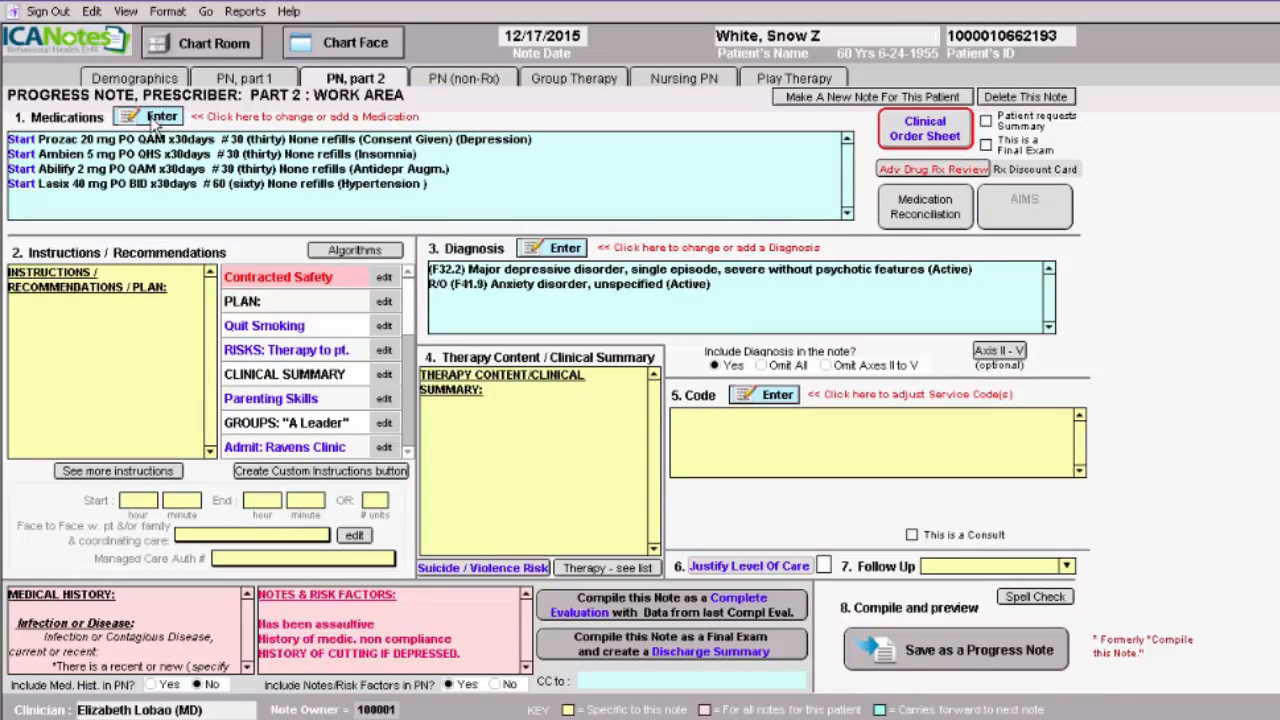
# - Set the dose of the Abilify order to 1 mg and finish the medication entry
pyautogui.click(157, 121)
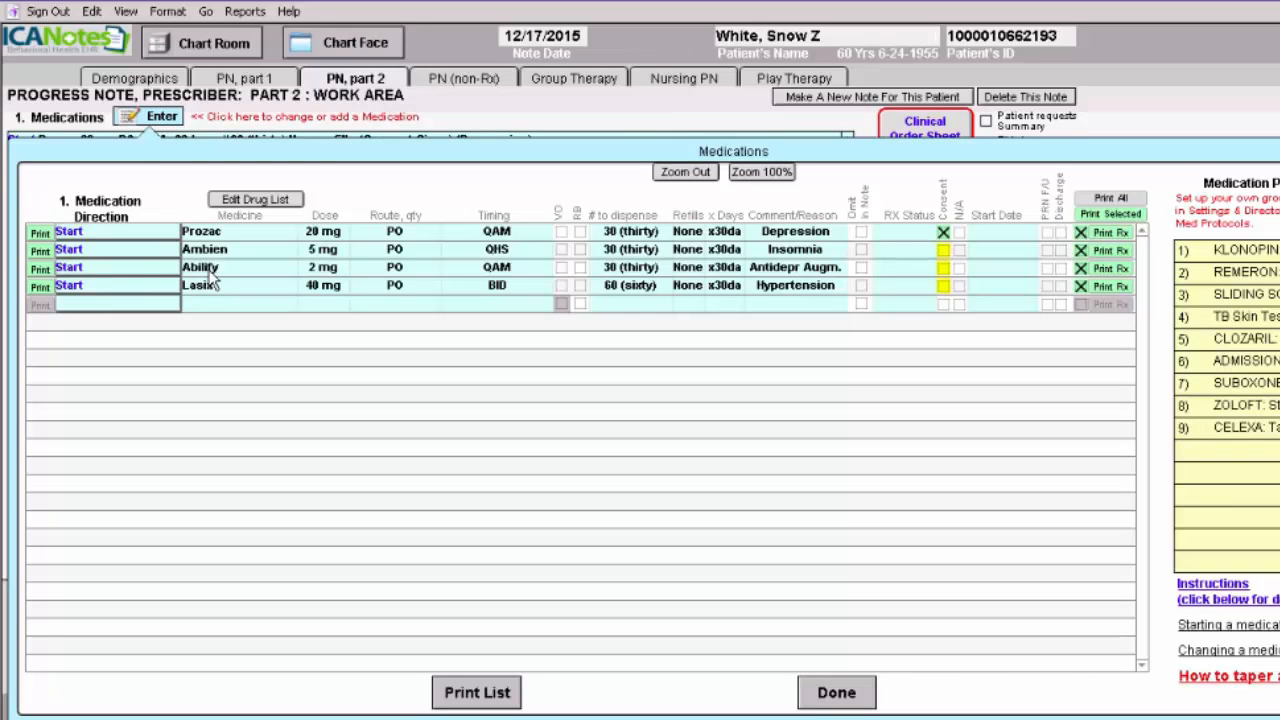
pyautogui.click(142, 268)
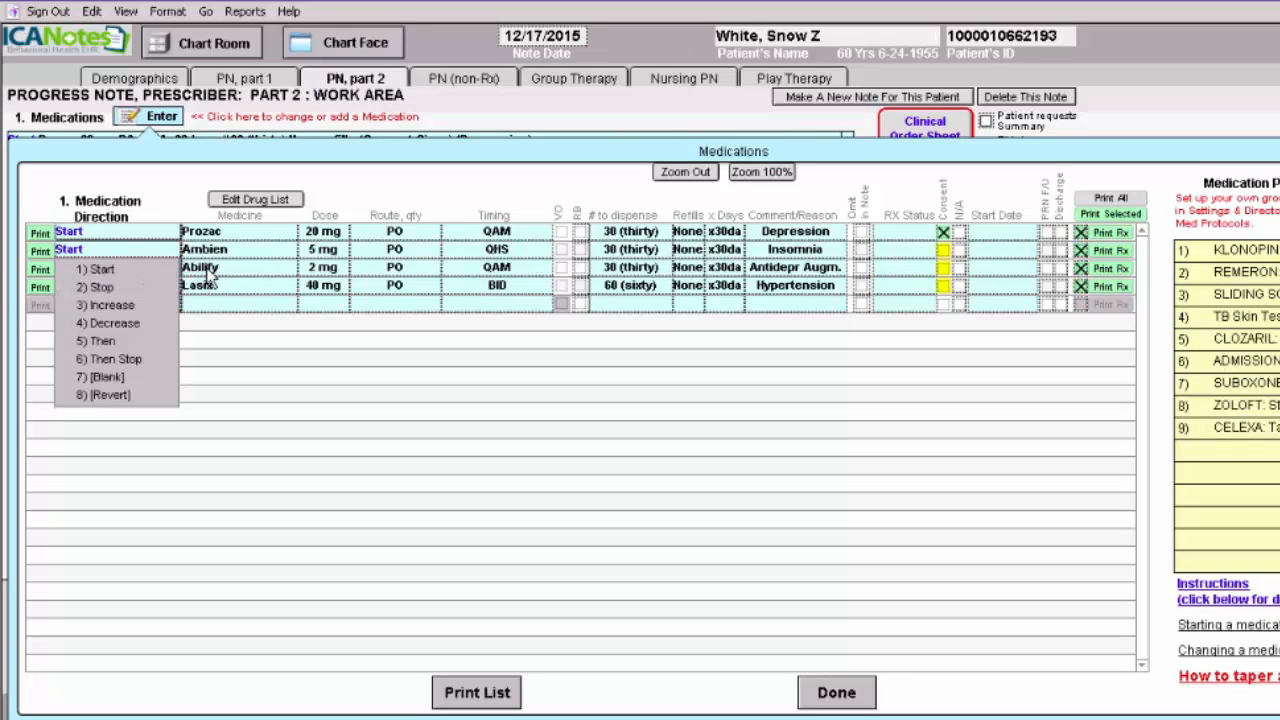
pyautogui.click(208, 269)
pyautogui.click(319, 268)
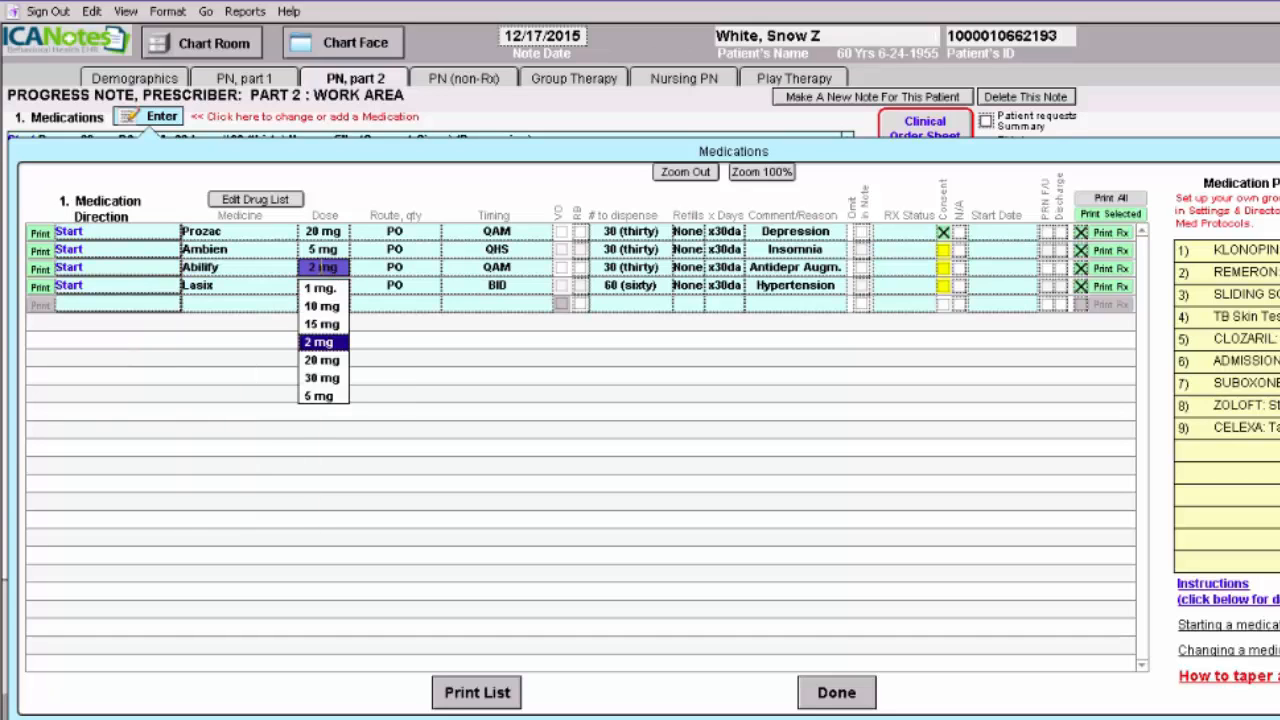
pyautogui.click(320, 290)
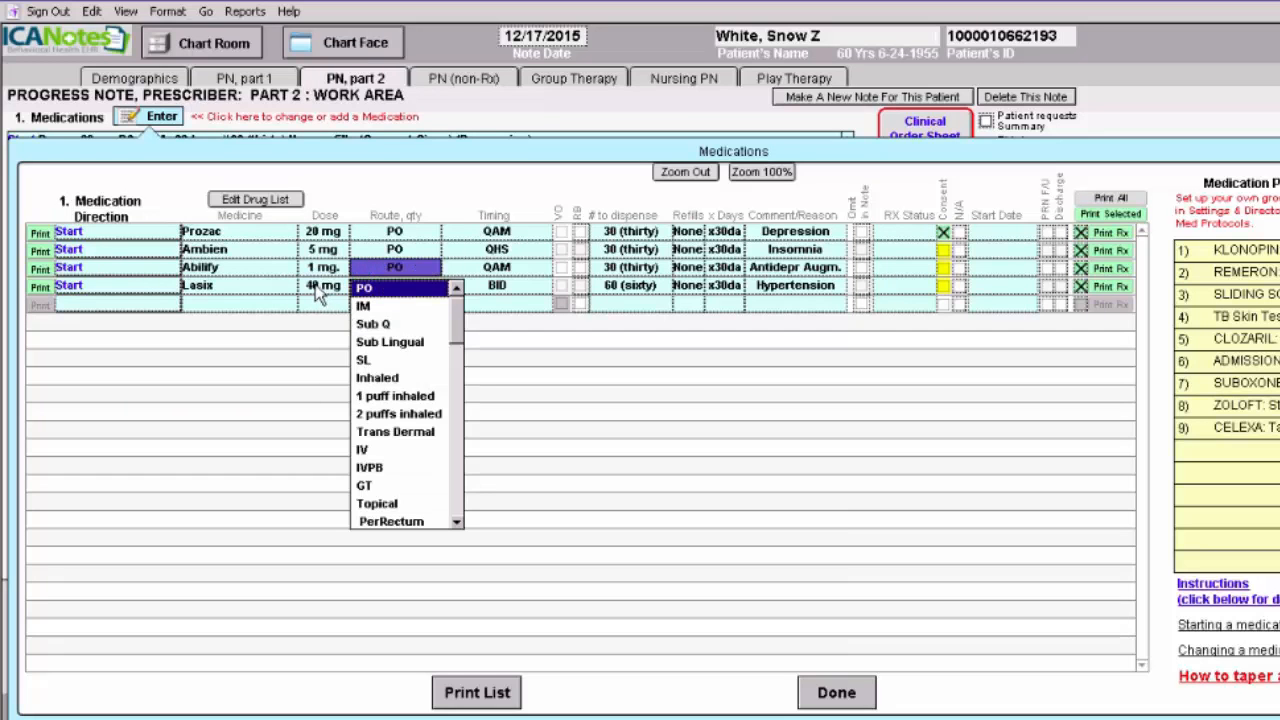
pyautogui.click(307, 328)
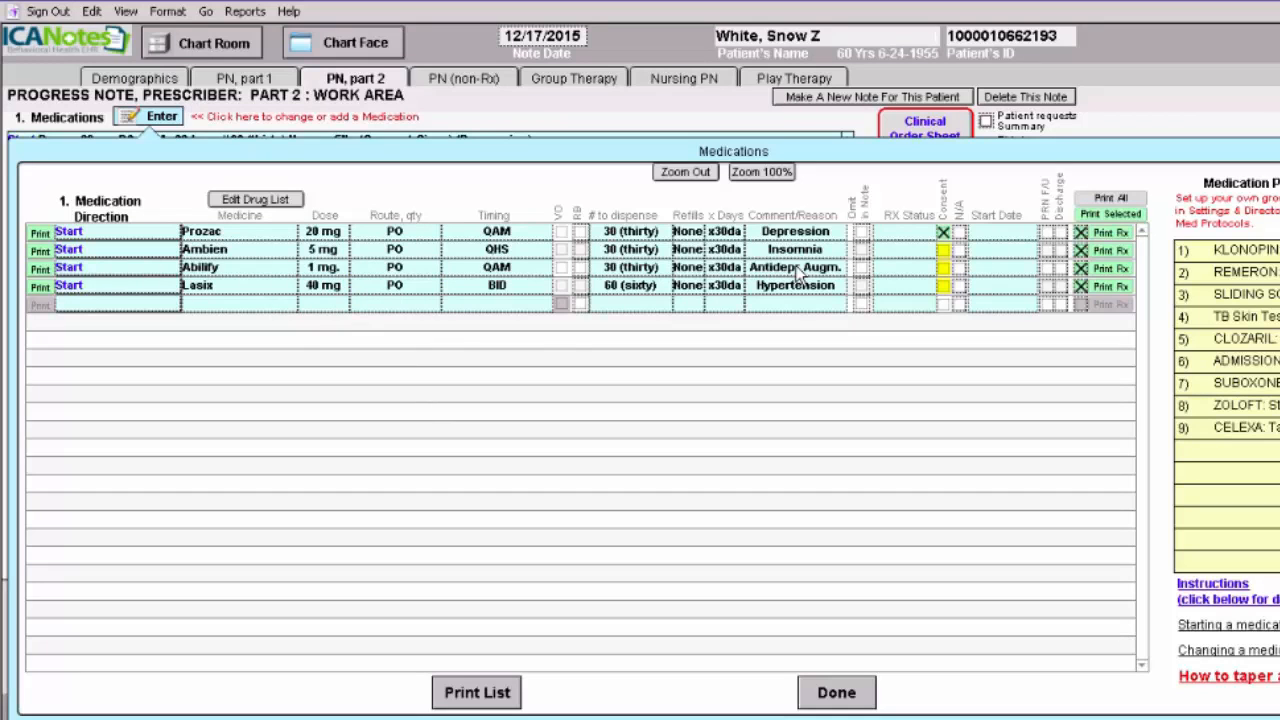
pyautogui.click(838, 698)
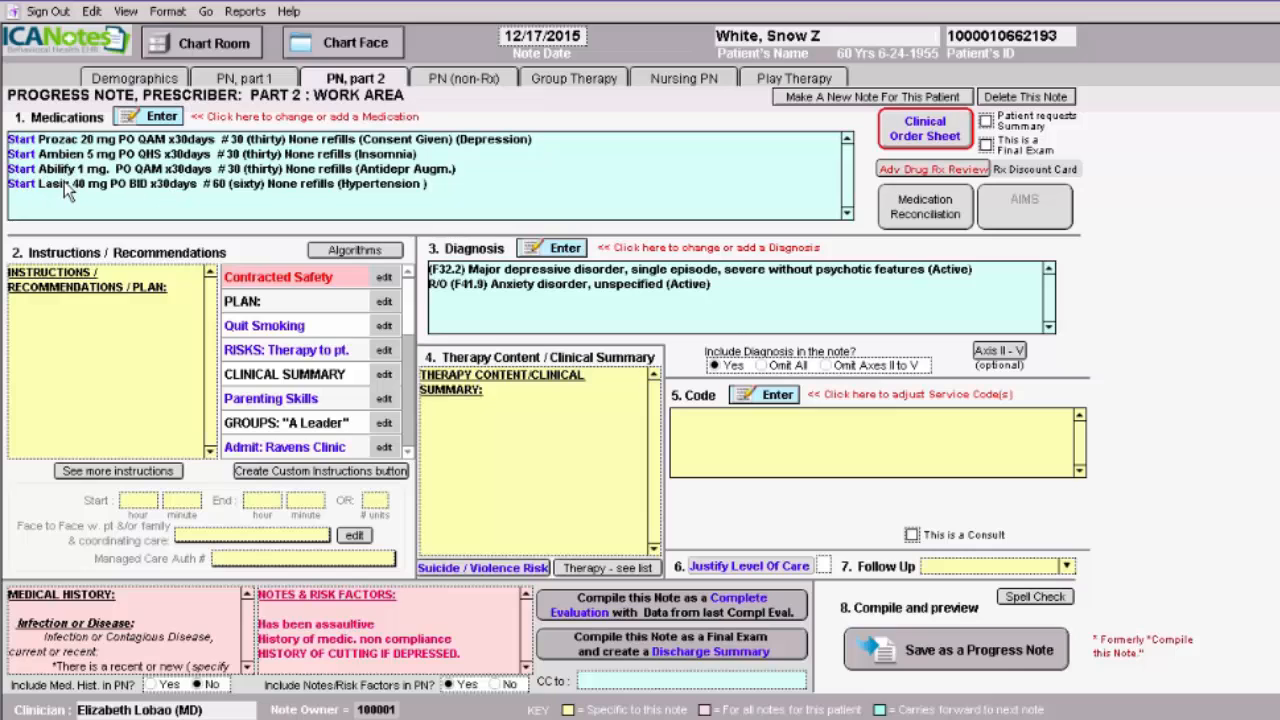
# - Exclude the notes and risk factors from the note and save it as a progress note
pyautogui.click(494, 685)
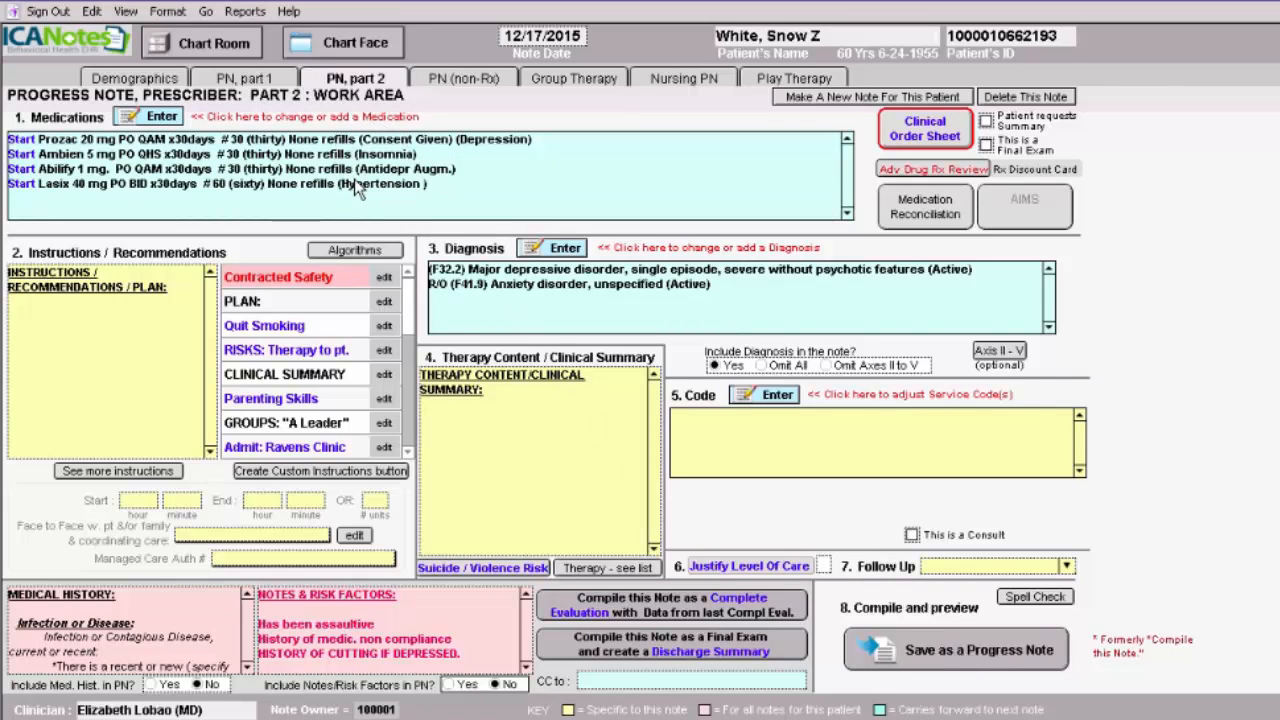
pyautogui.click(945, 651)
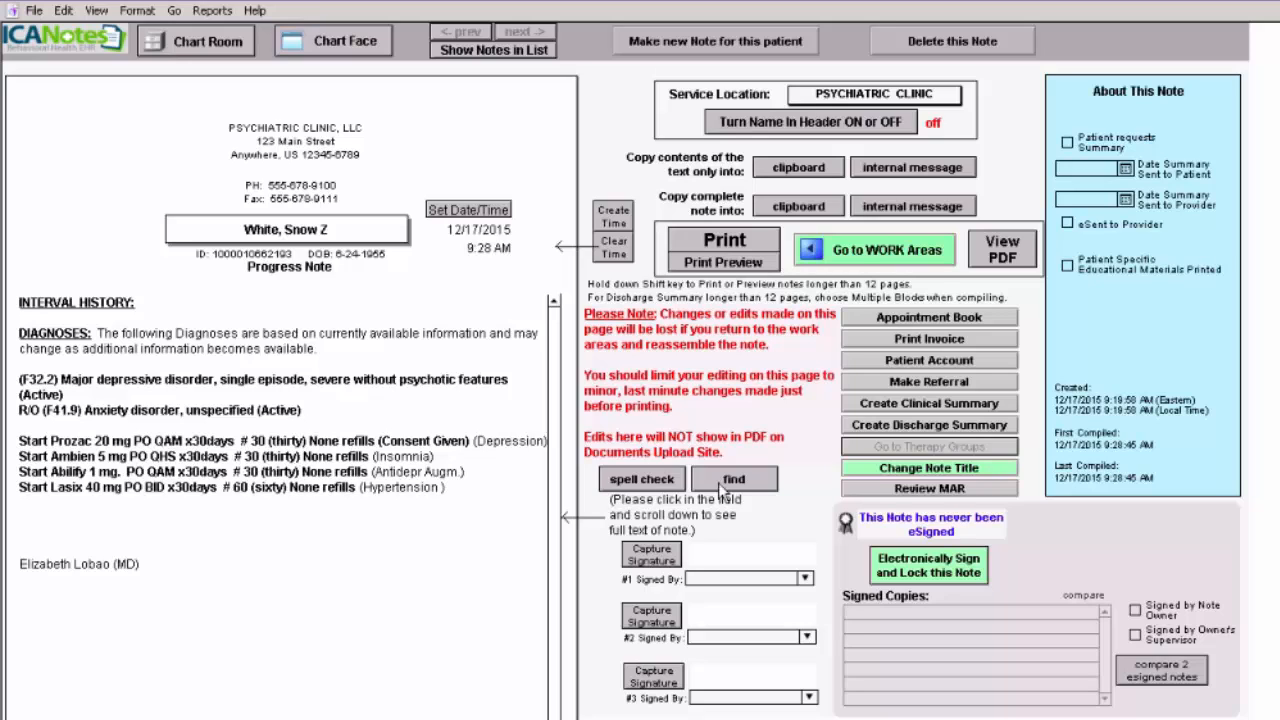
# - Change the note title by setting the main title to [None] and the subtitle to Medication Order Updates
pyautogui.click(936, 476)
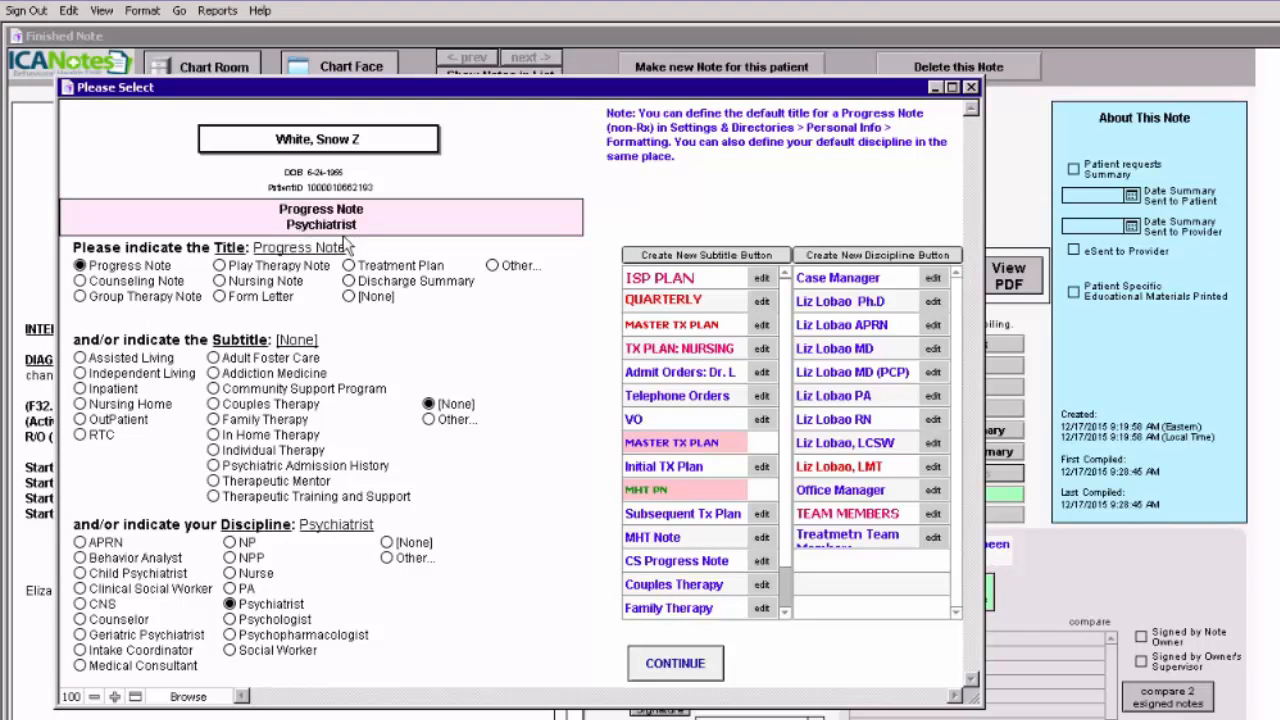
pyautogui.click(349, 297)
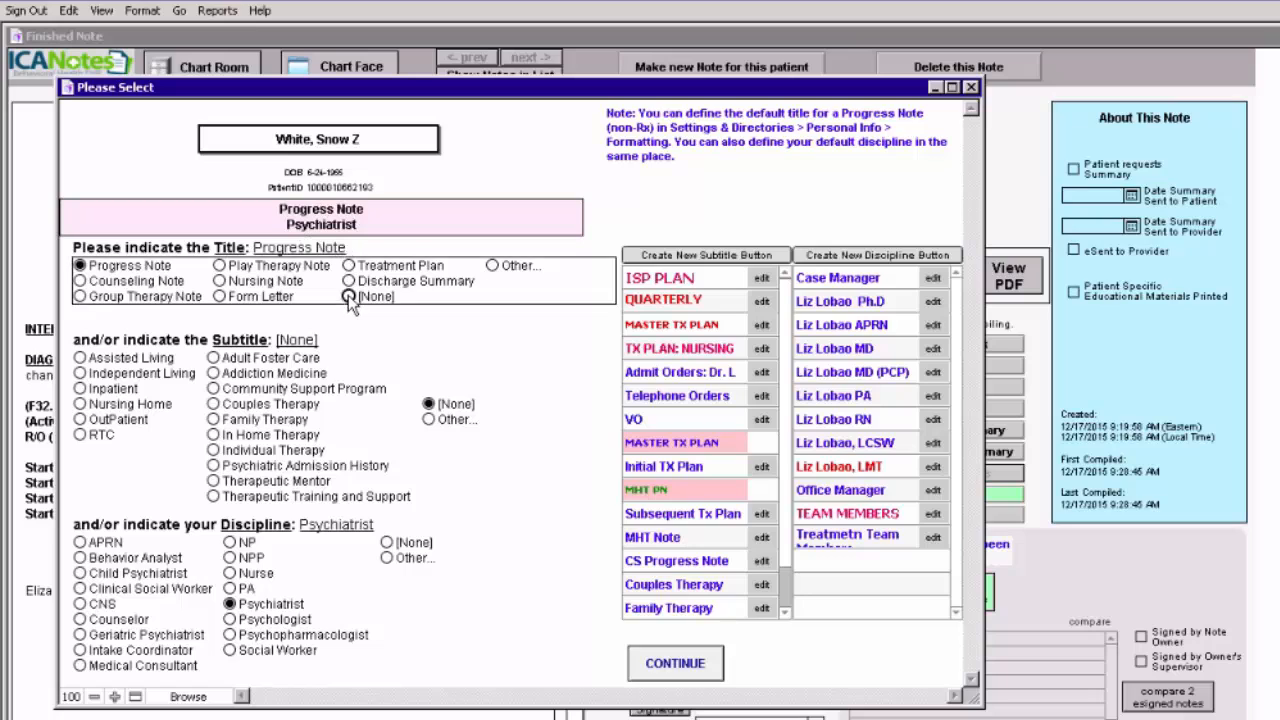
pyautogui.click(430, 419)
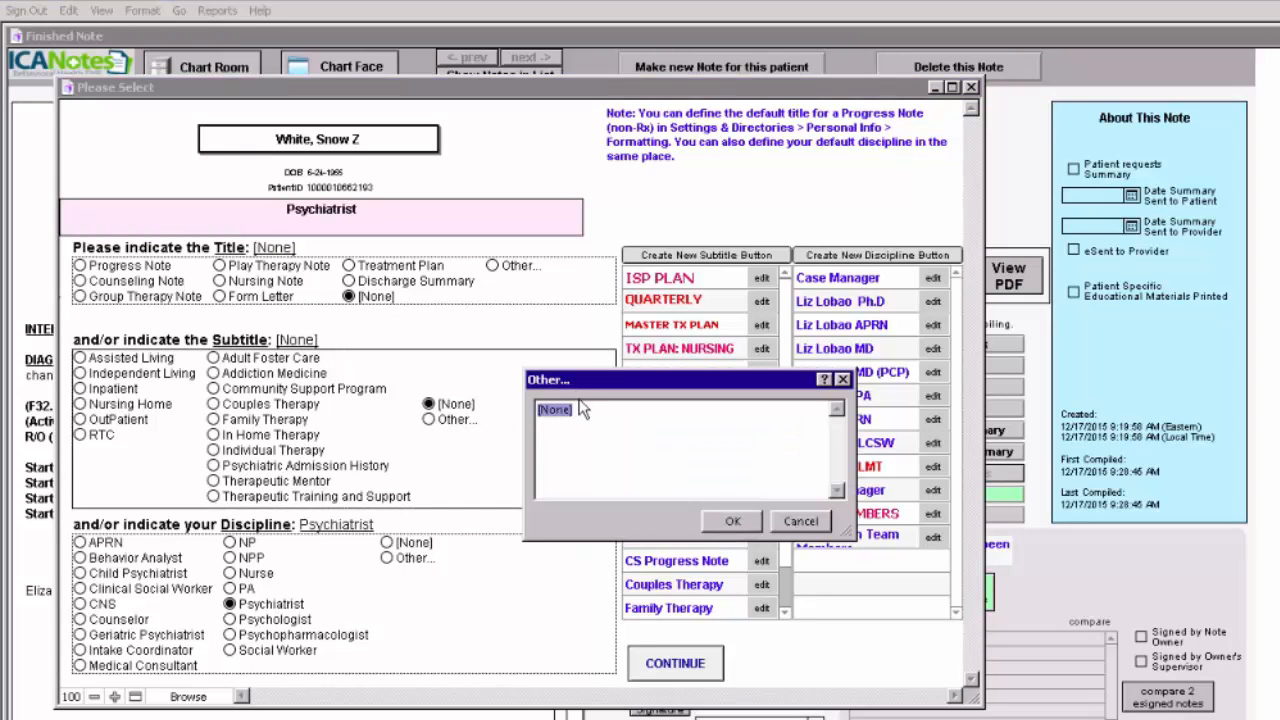
pyautogui.click(578, 409)
pyautogui.moveTo(589, 404); pyautogui.dragTo(510, 420)
pyautogui.write('Medication Order Updates')
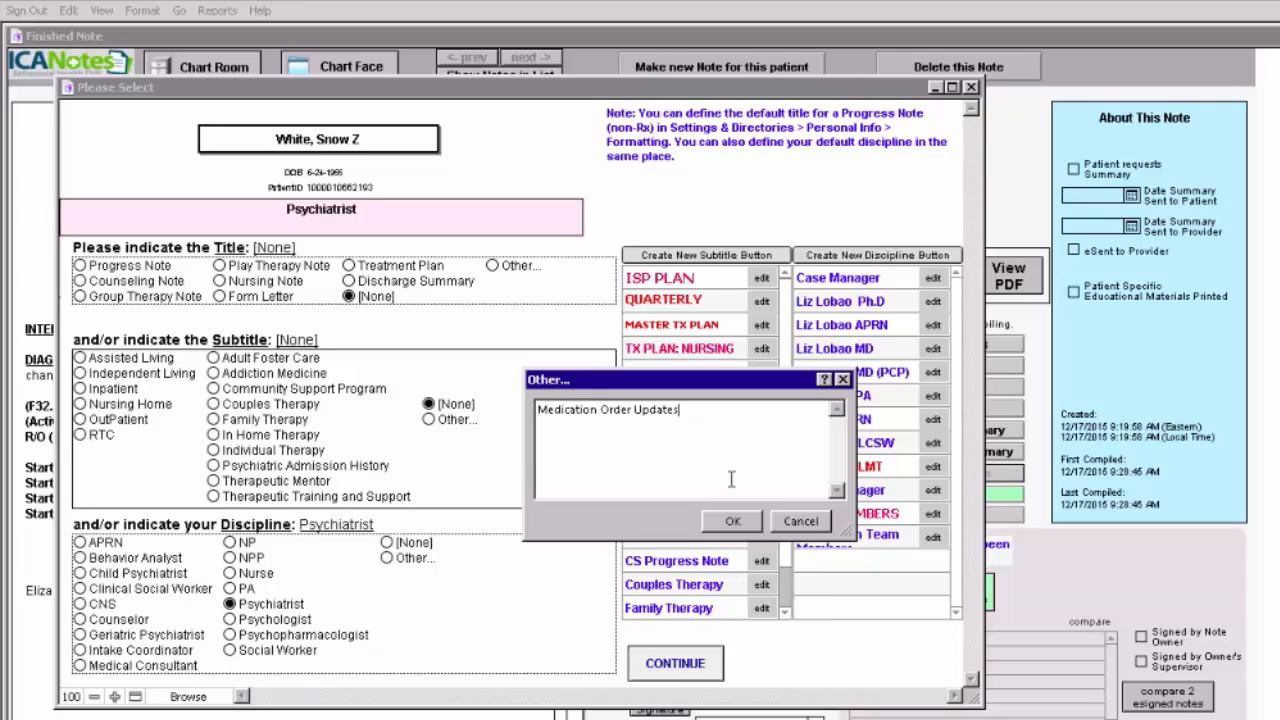
pyautogui.click(733, 522)
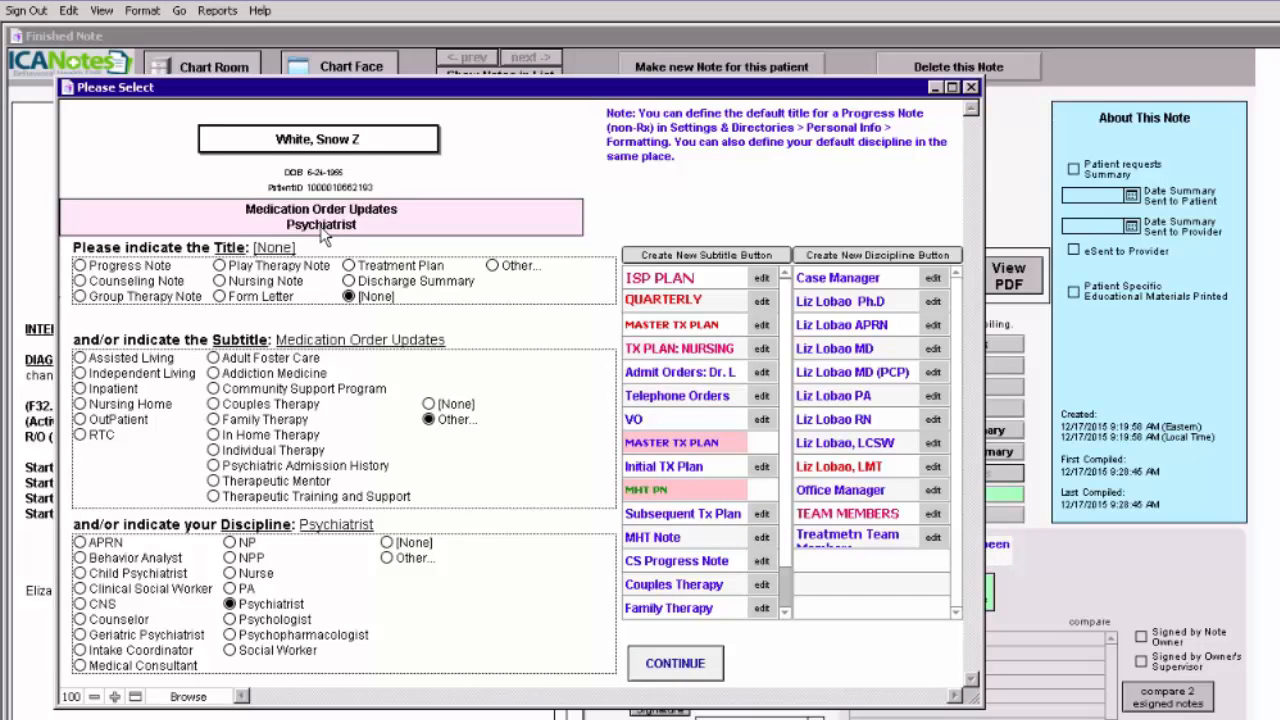
# - Set the note's discipline to the clinician's custom APRN entry and apply the new title
pyautogui.click(845, 350)
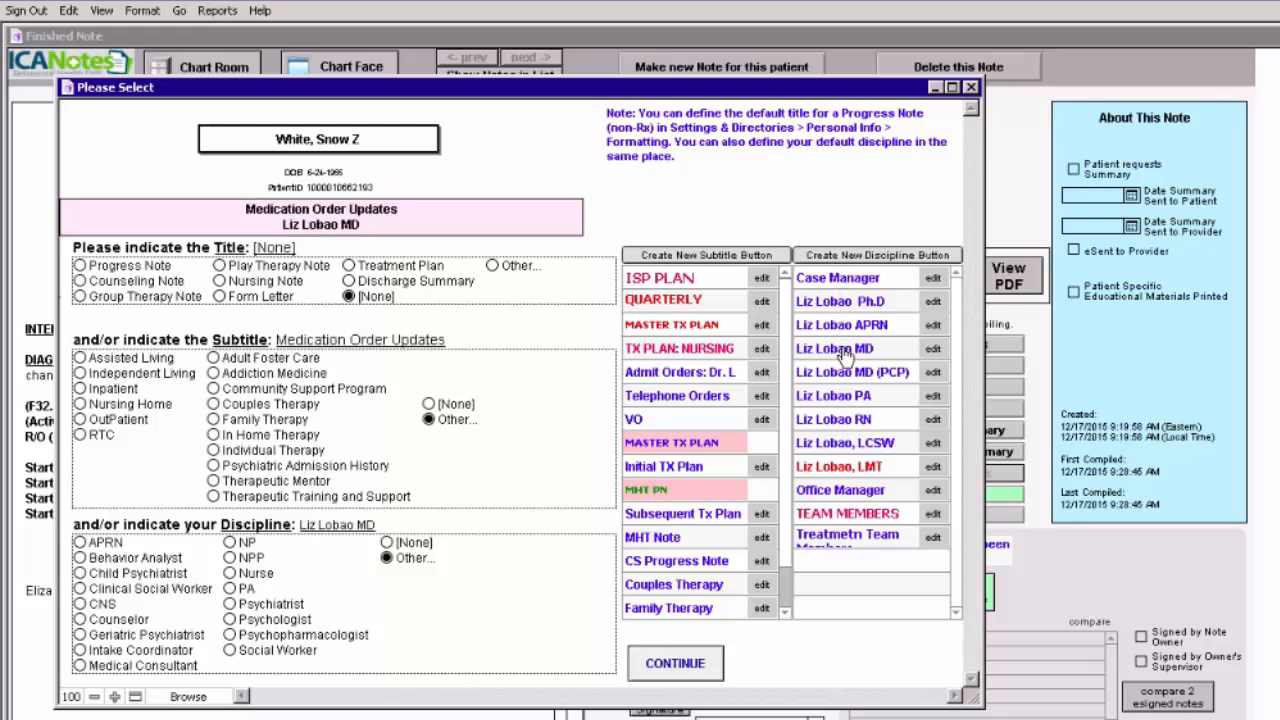
pyautogui.click(853, 328)
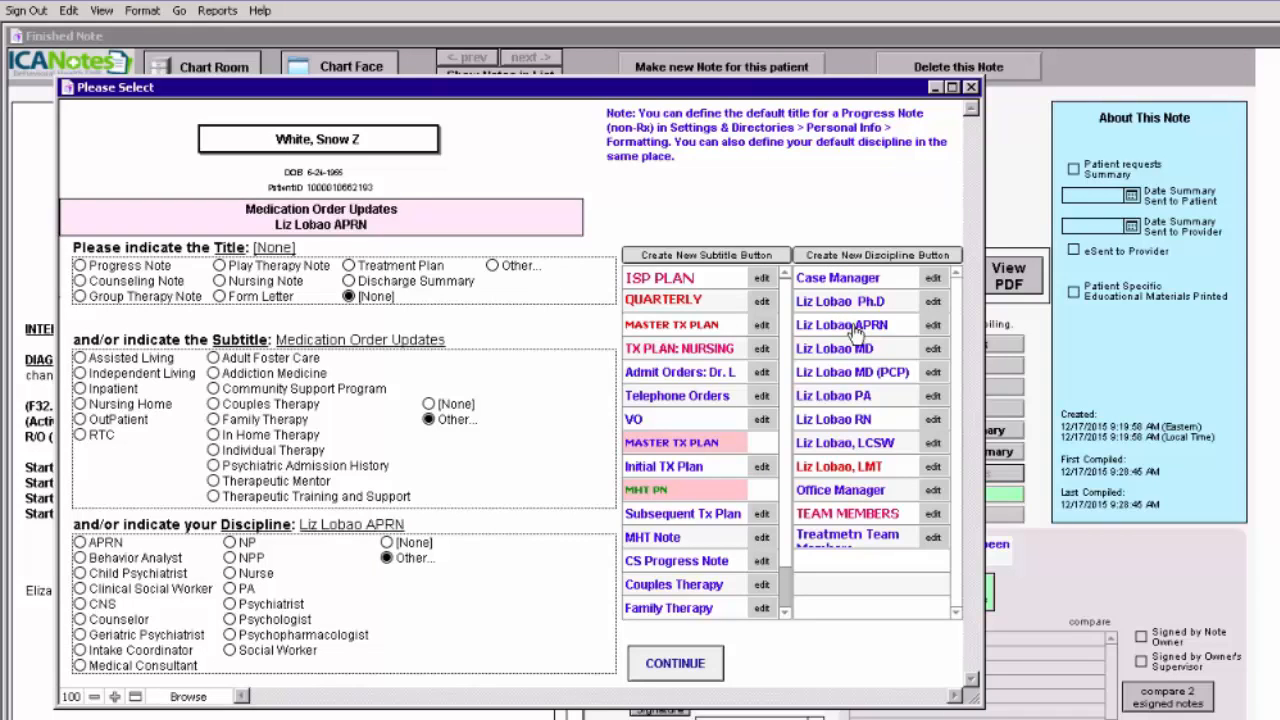
pyautogui.click(675, 664)
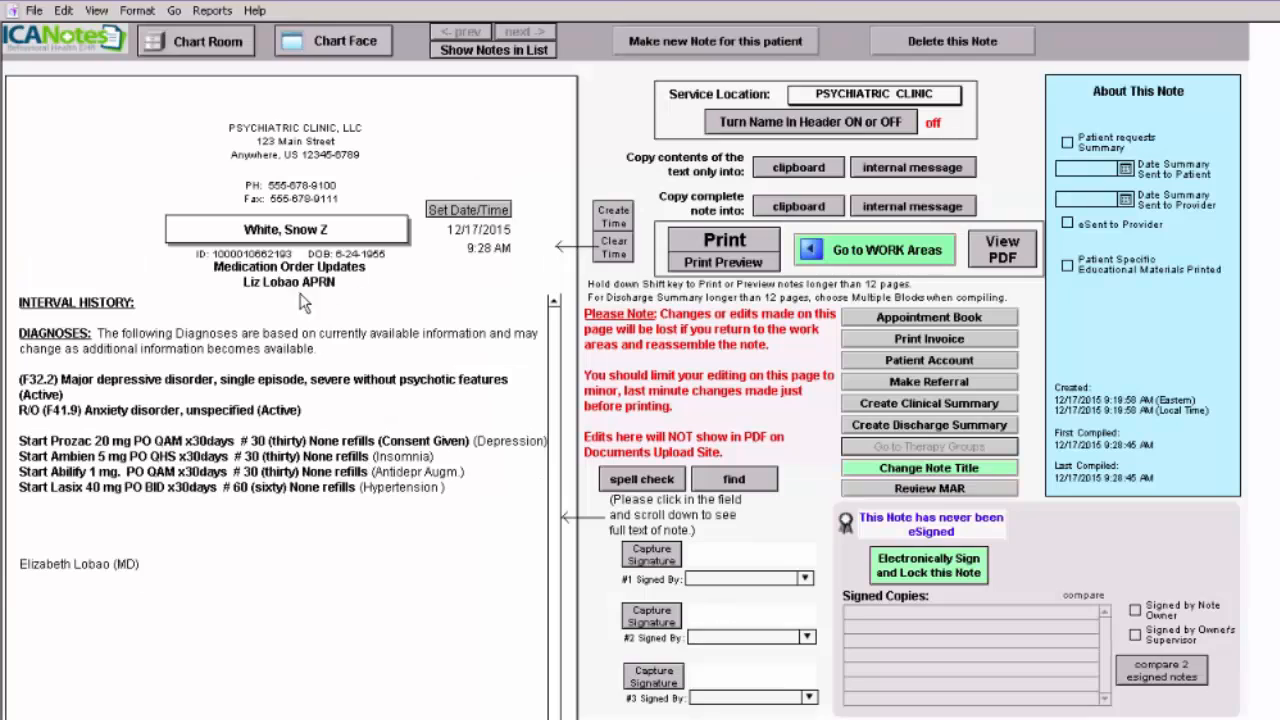
# - Electronically sign and lock the Medication Order Updates note
pyautogui.click(147, 565)
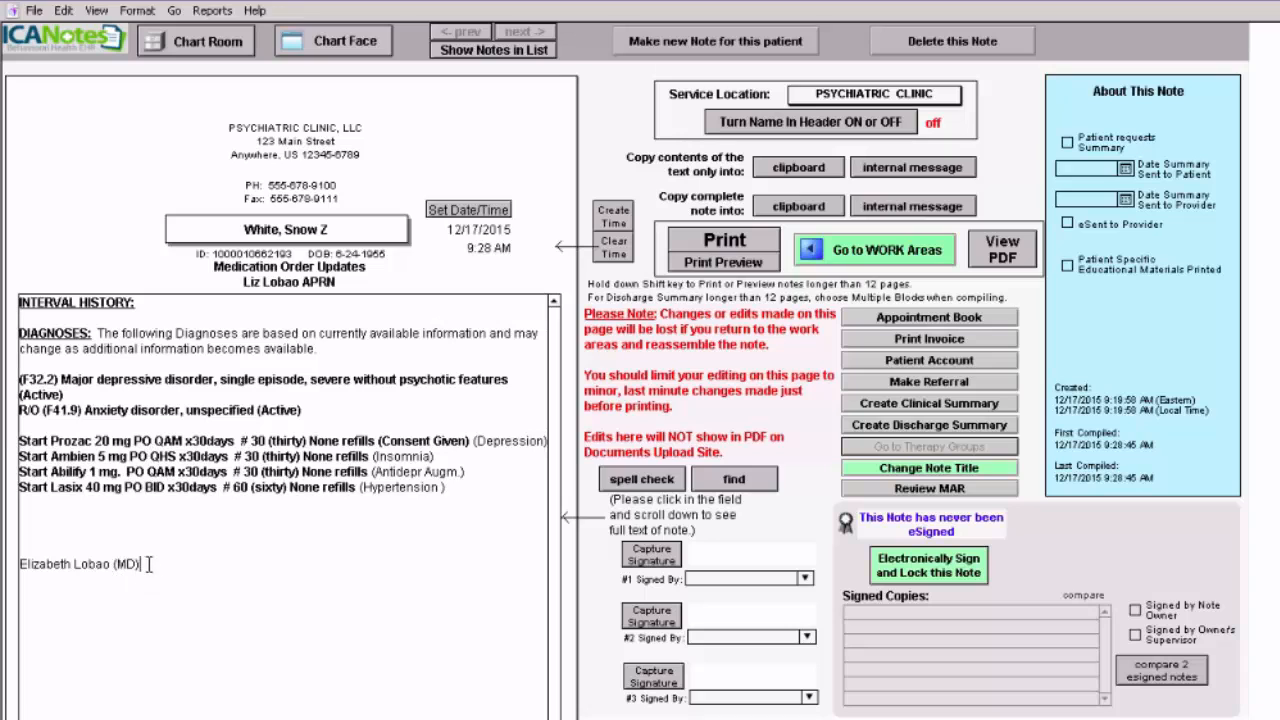
pyautogui.click(930, 568)
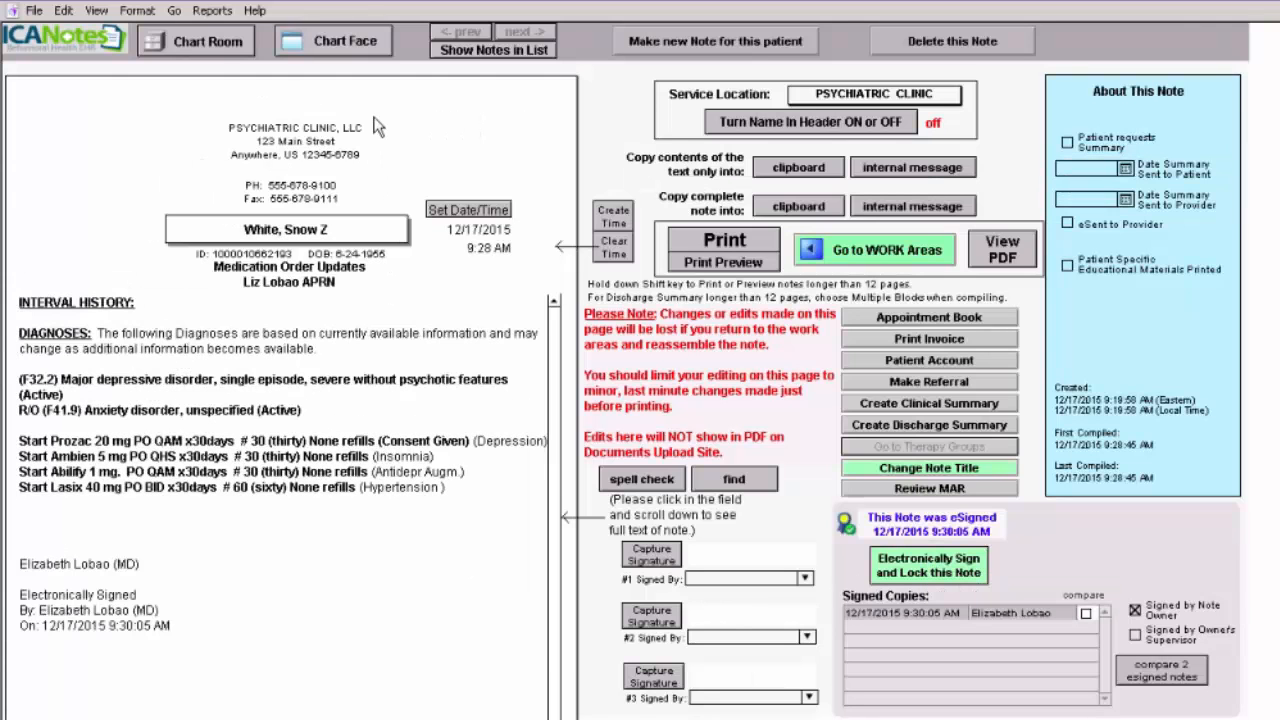
# - Go to the Chart Face and preview the printable list of current medications without printing it
pyautogui.click(344, 41)
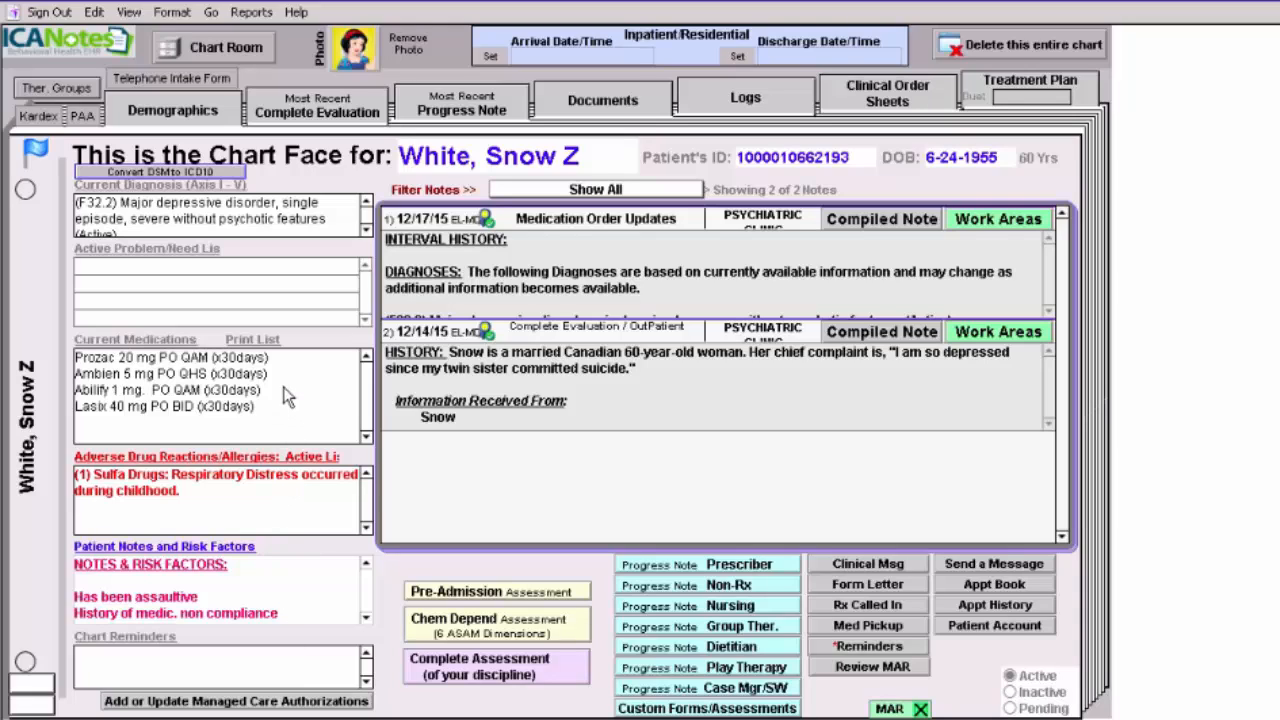
pyautogui.click(254, 342)
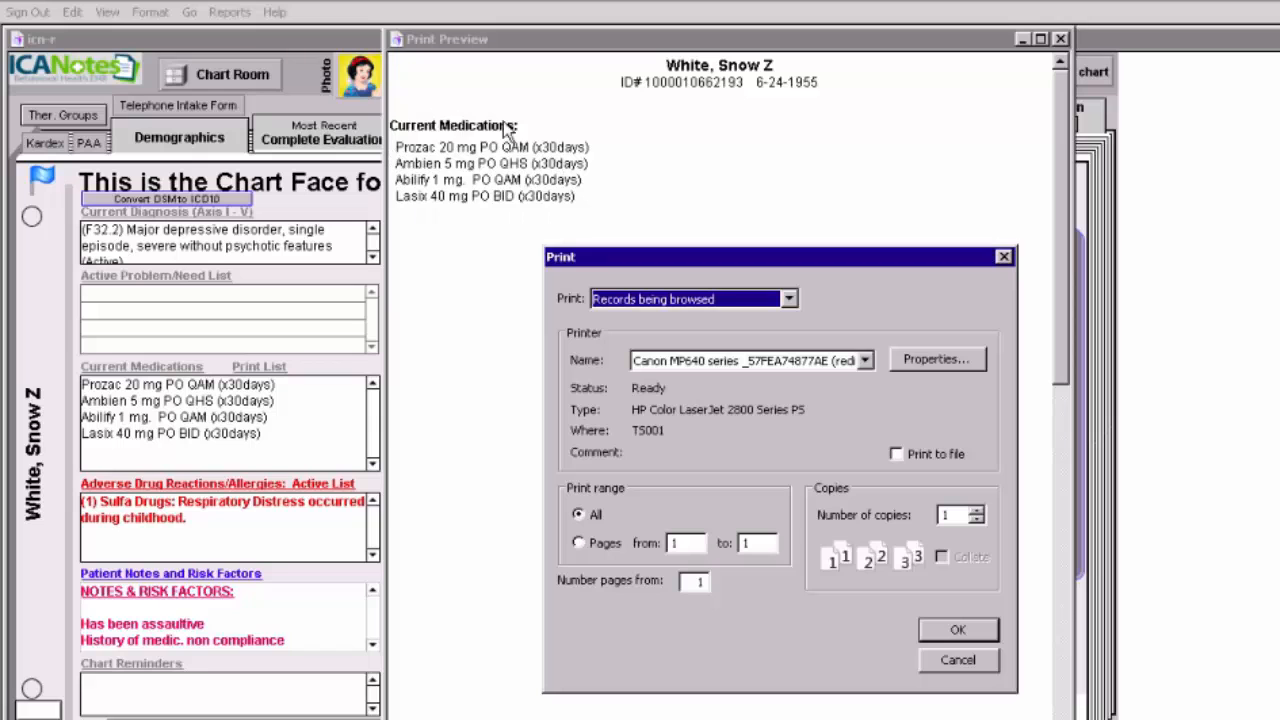
pyautogui.click(958, 661)
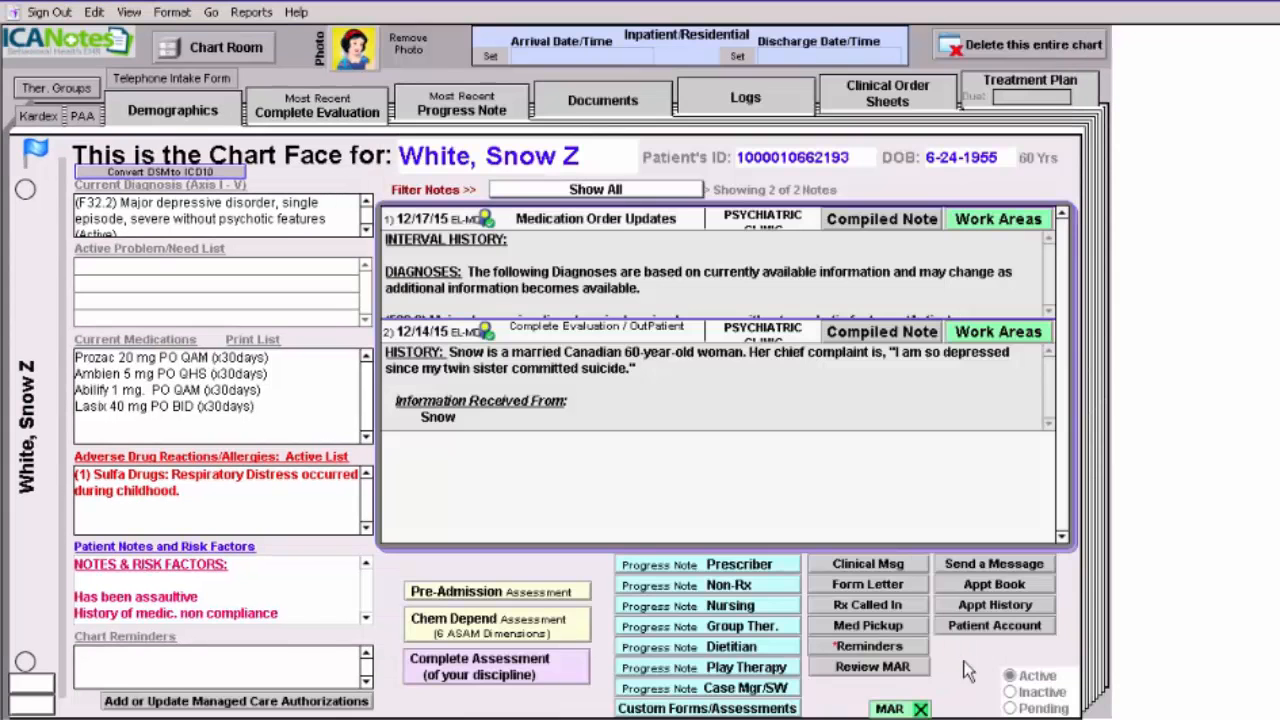
# - Review the patient's Medication Log and the other available log types, and return to the Chart Face
pyautogui.click(749, 104)
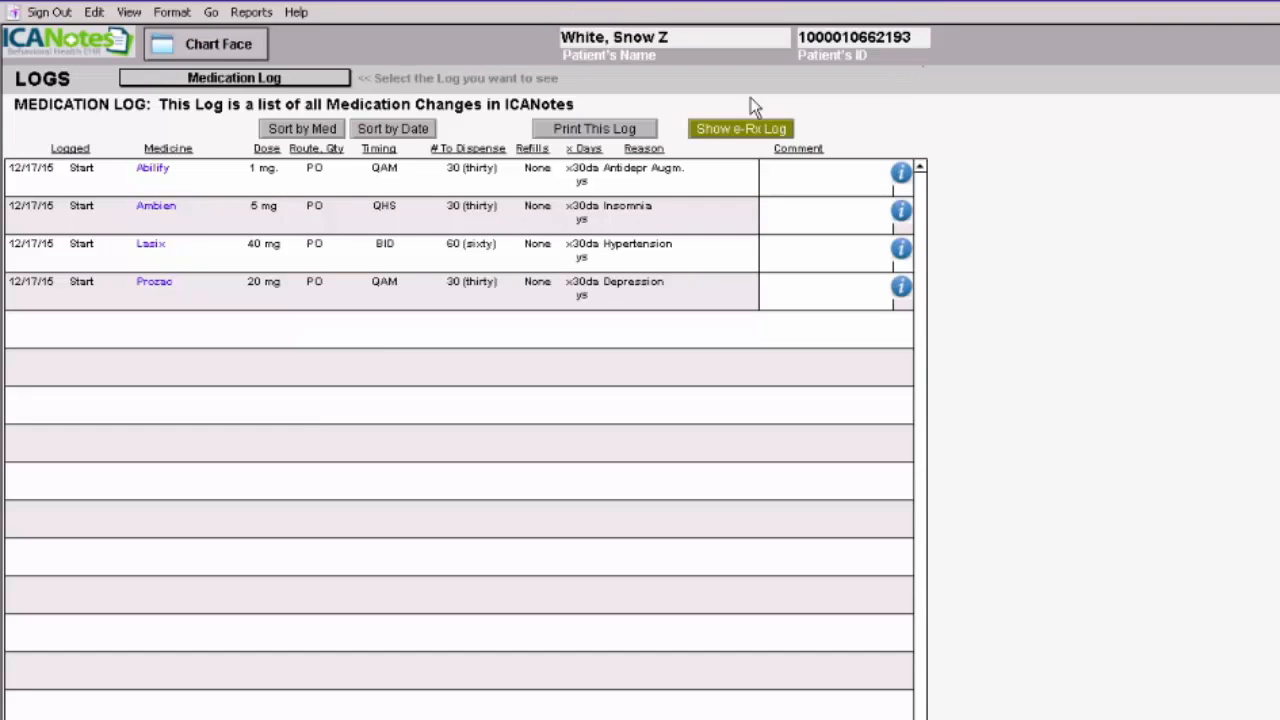
pyautogui.click(292, 78)
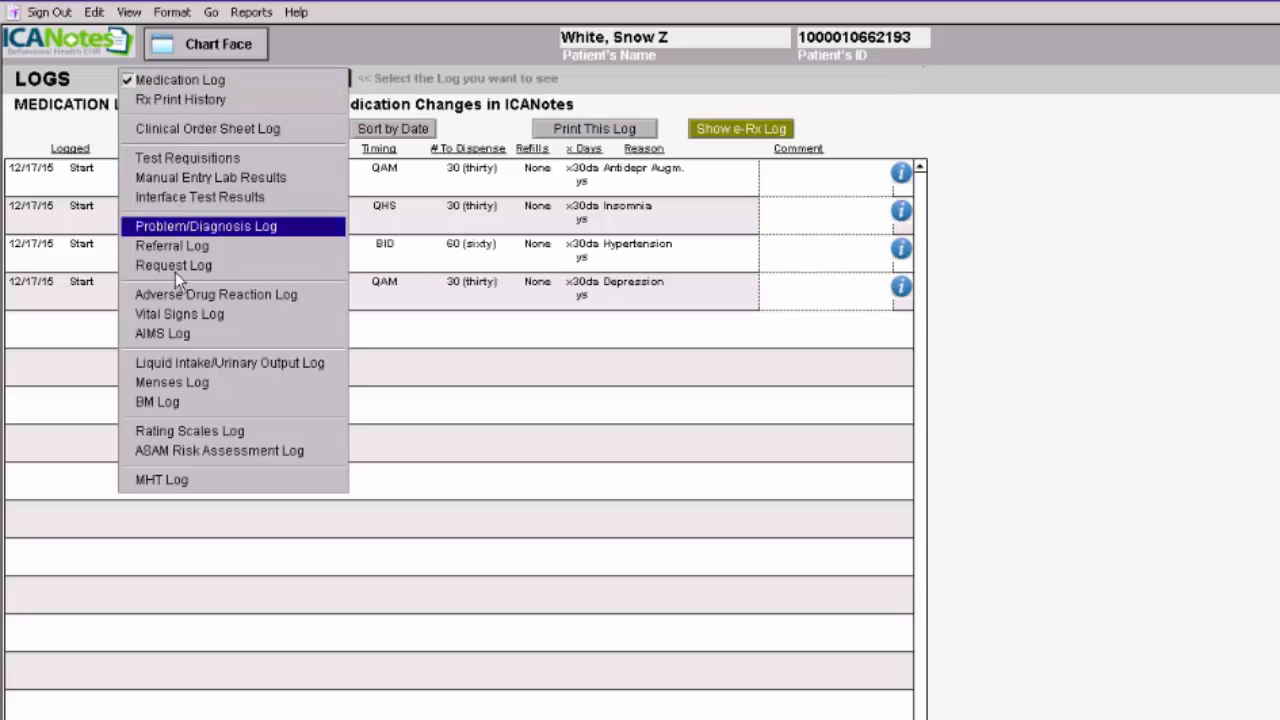
pyautogui.click(258, 88)
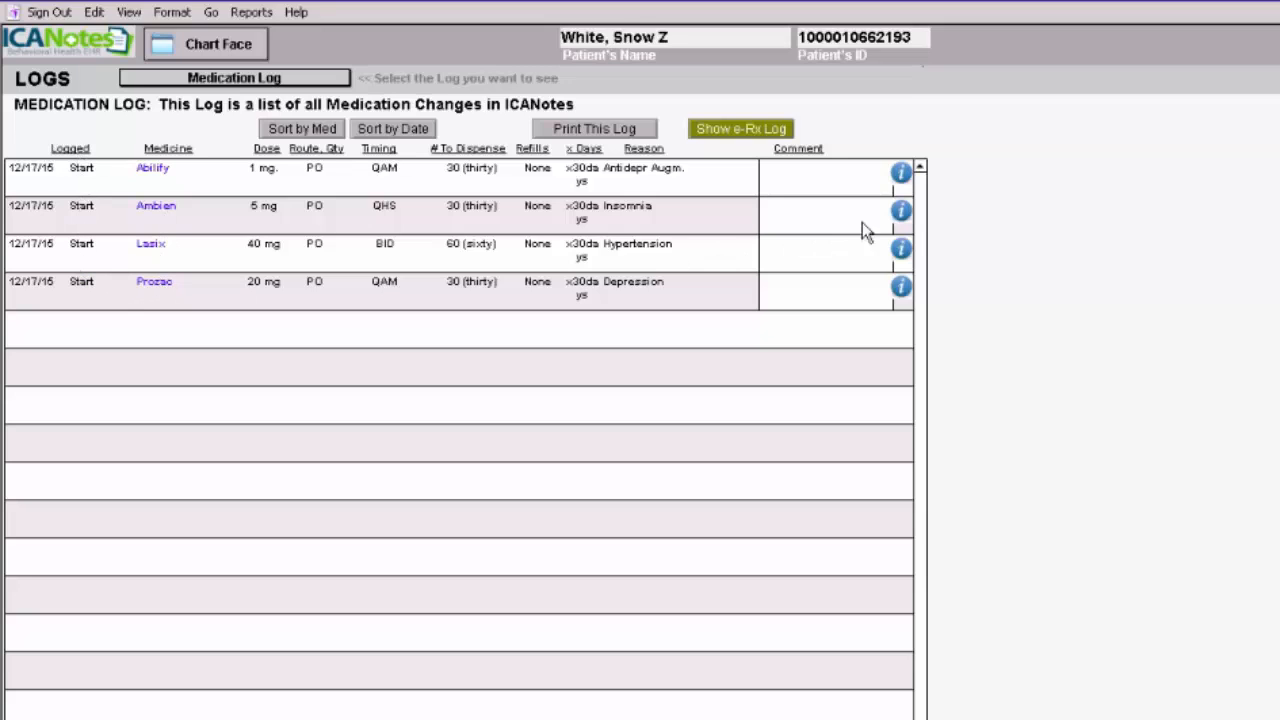
pyautogui.moveTo(903, 175)
pyautogui.click(218, 44)
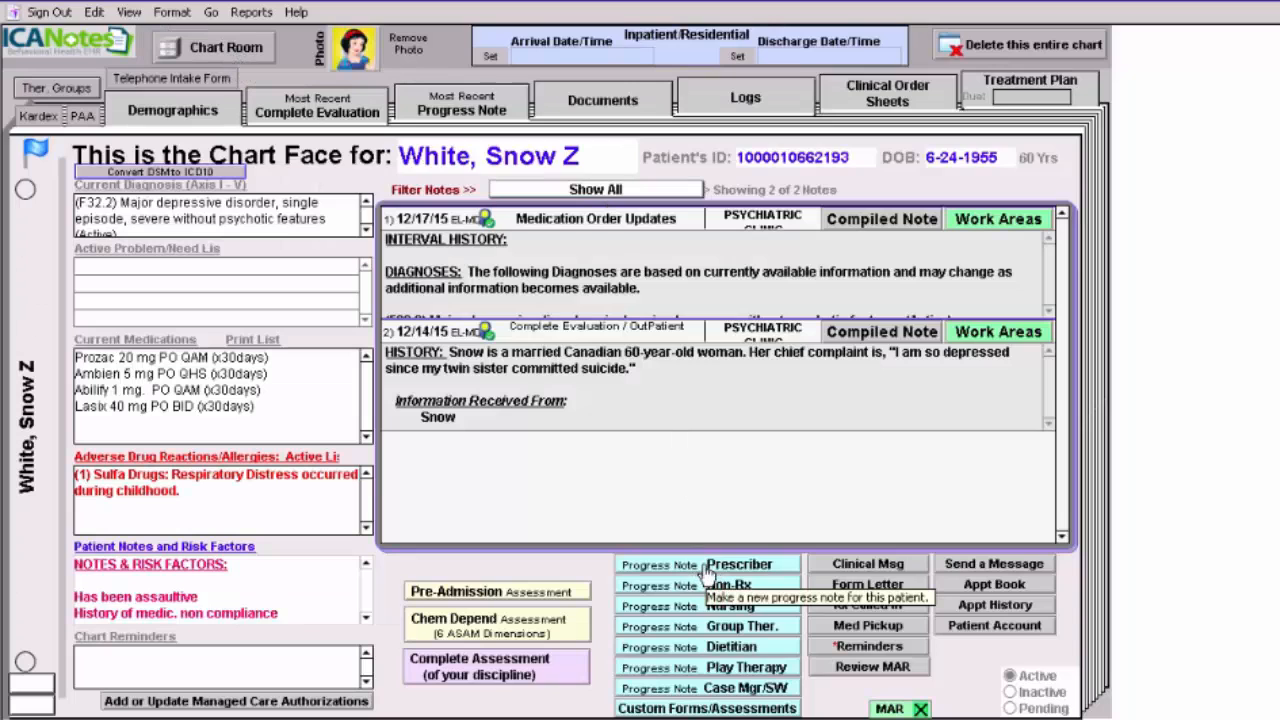
# - Create a new prescriber progress note and open its medication orders for editing in part 2
pyautogui.click(700, 570)
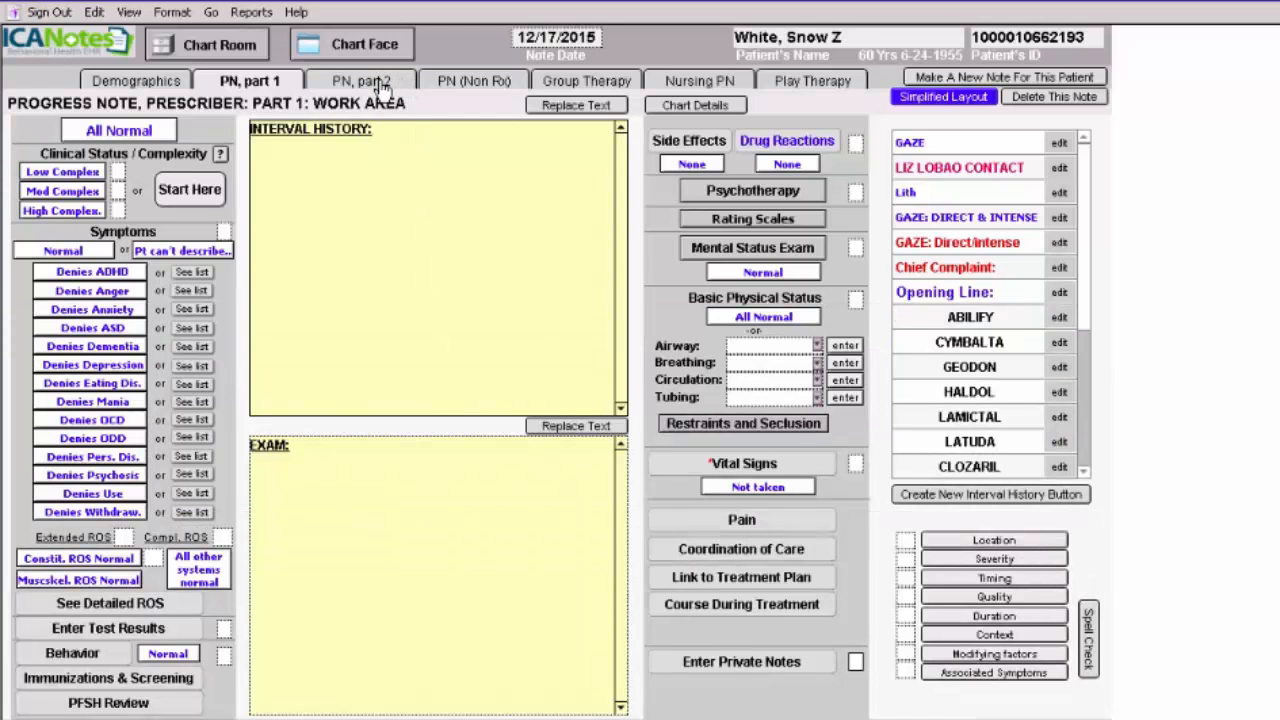
pyautogui.click(386, 82)
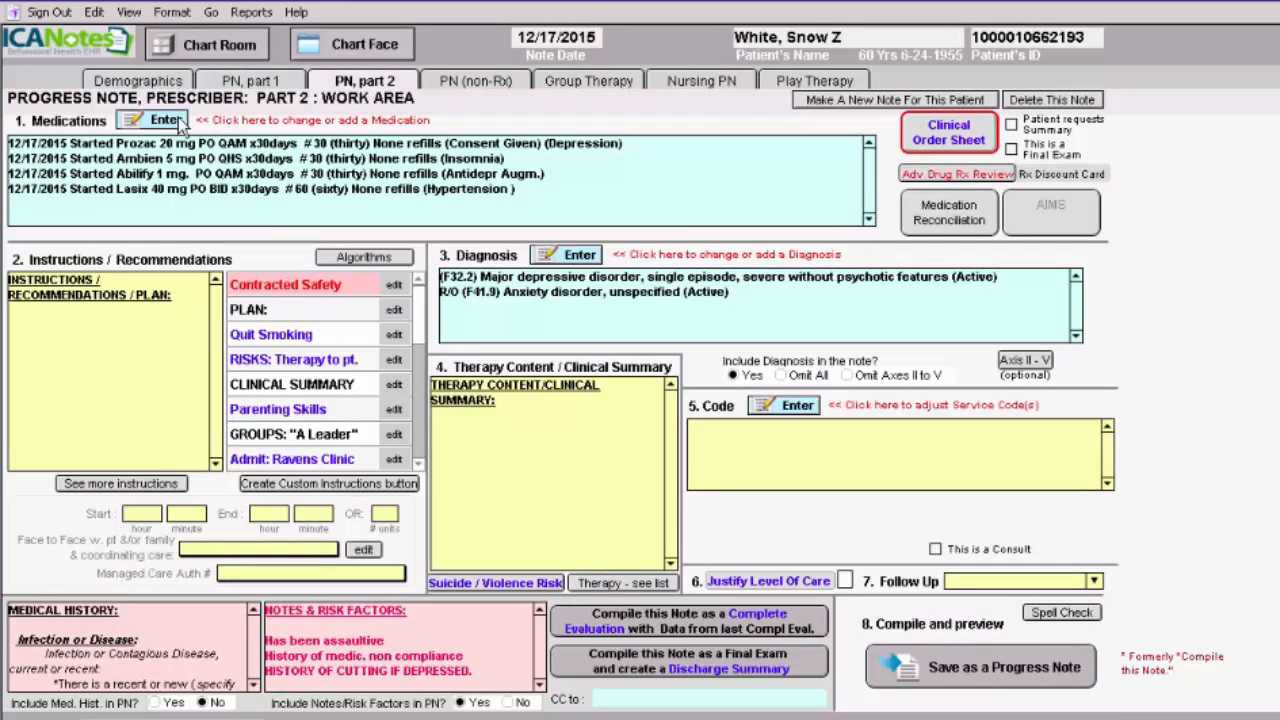
pyautogui.click(166, 120)
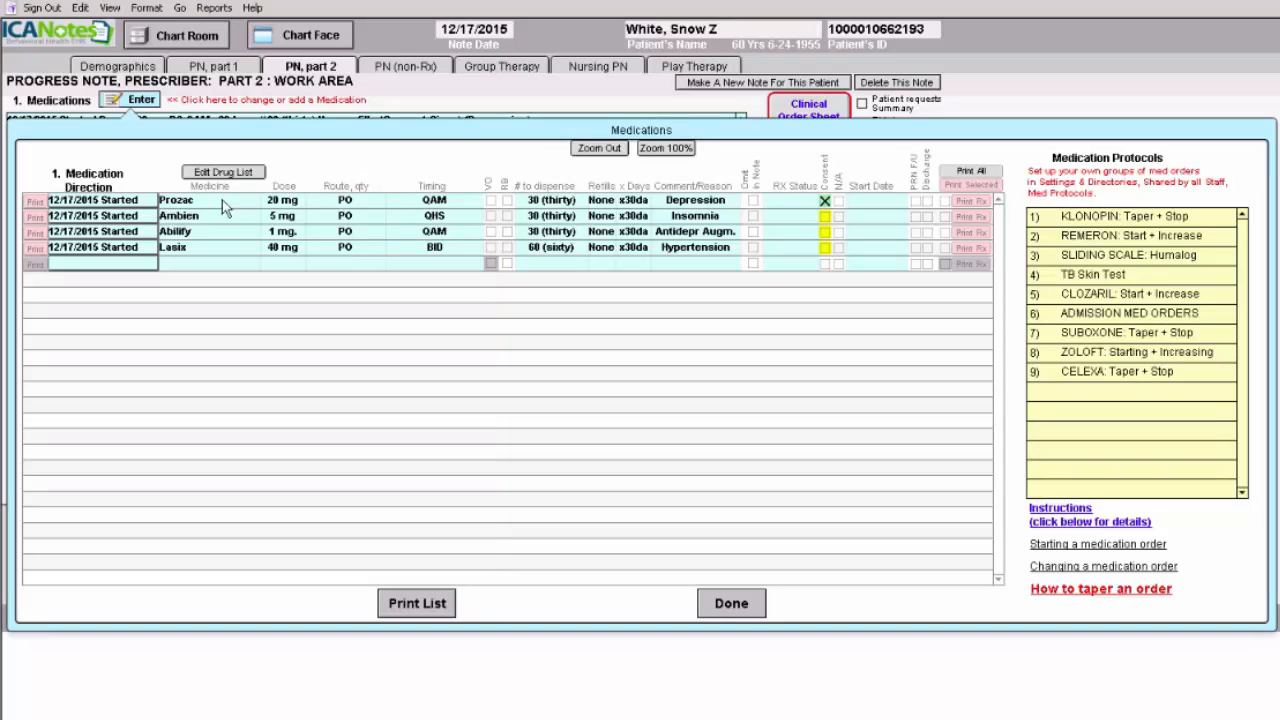
# - Set the direction of the Prozac order to Stop
pyautogui.click(134, 204)
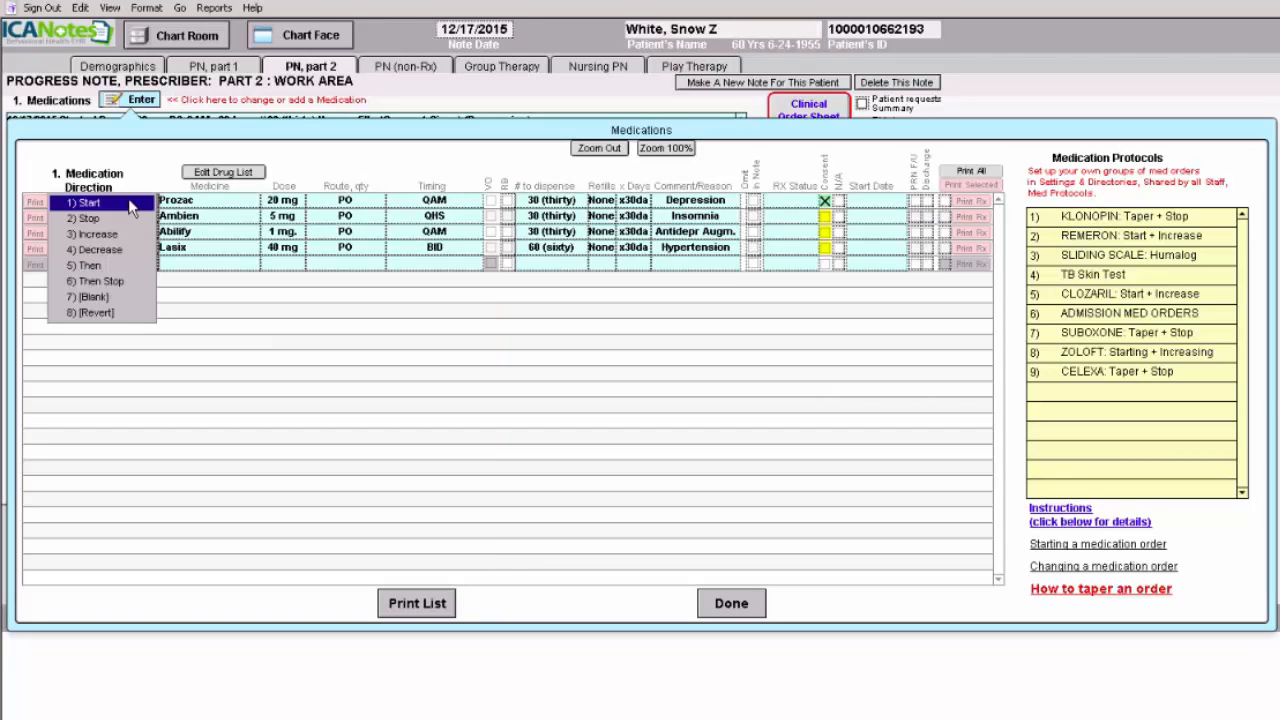
pyautogui.click(108, 219)
pyautogui.click(180, 202)
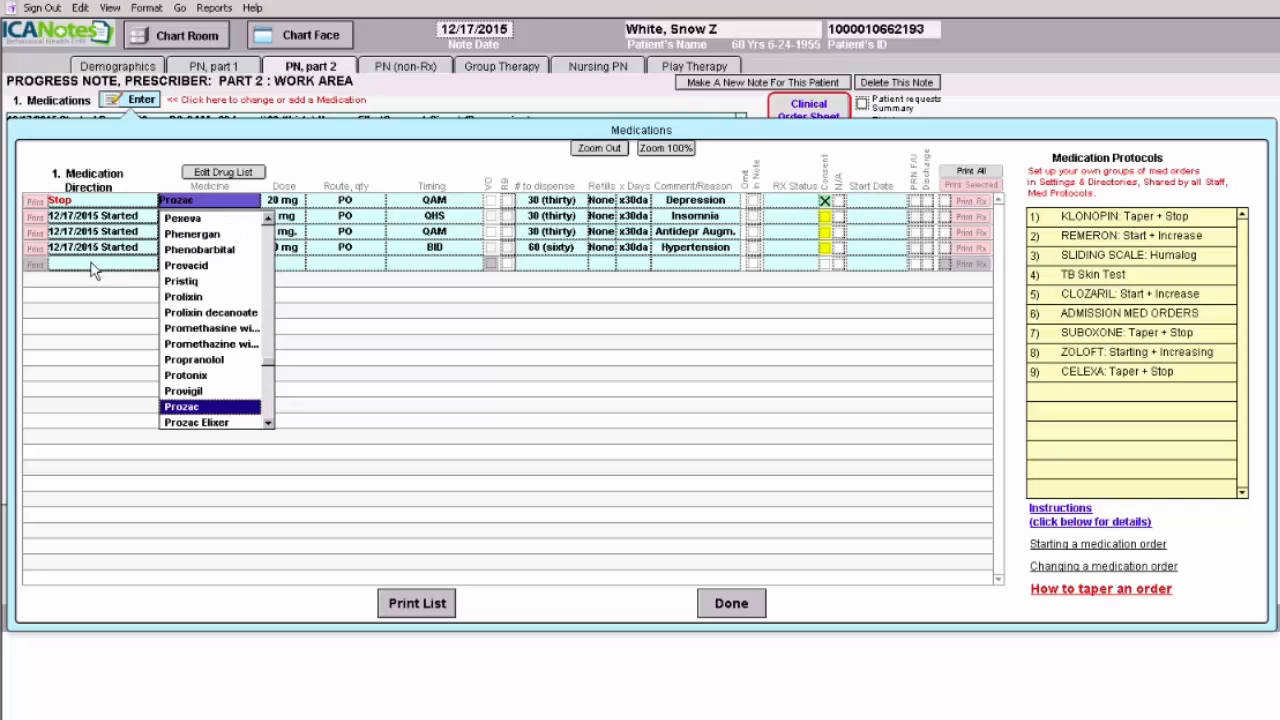
# - Change the direction of the Prozac order to Increase and set its dose to 30 mg
pyautogui.click(106, 204)
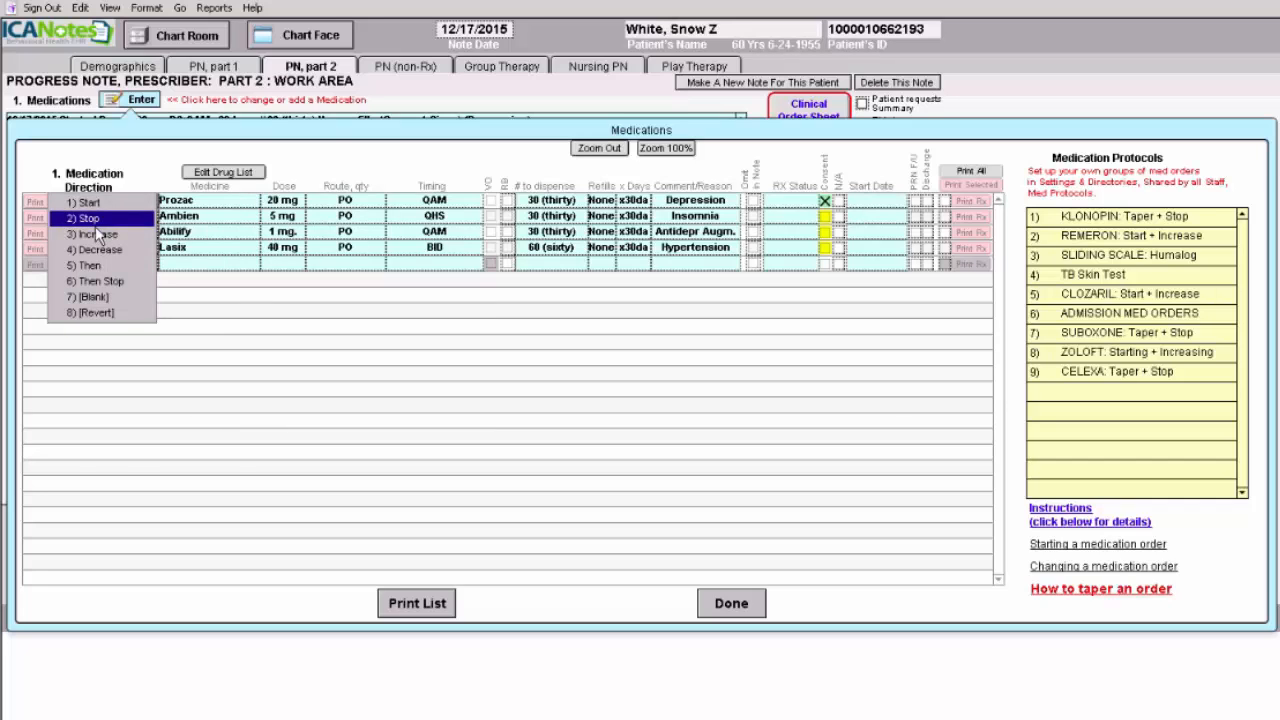
pyautogui.click(107, 232)
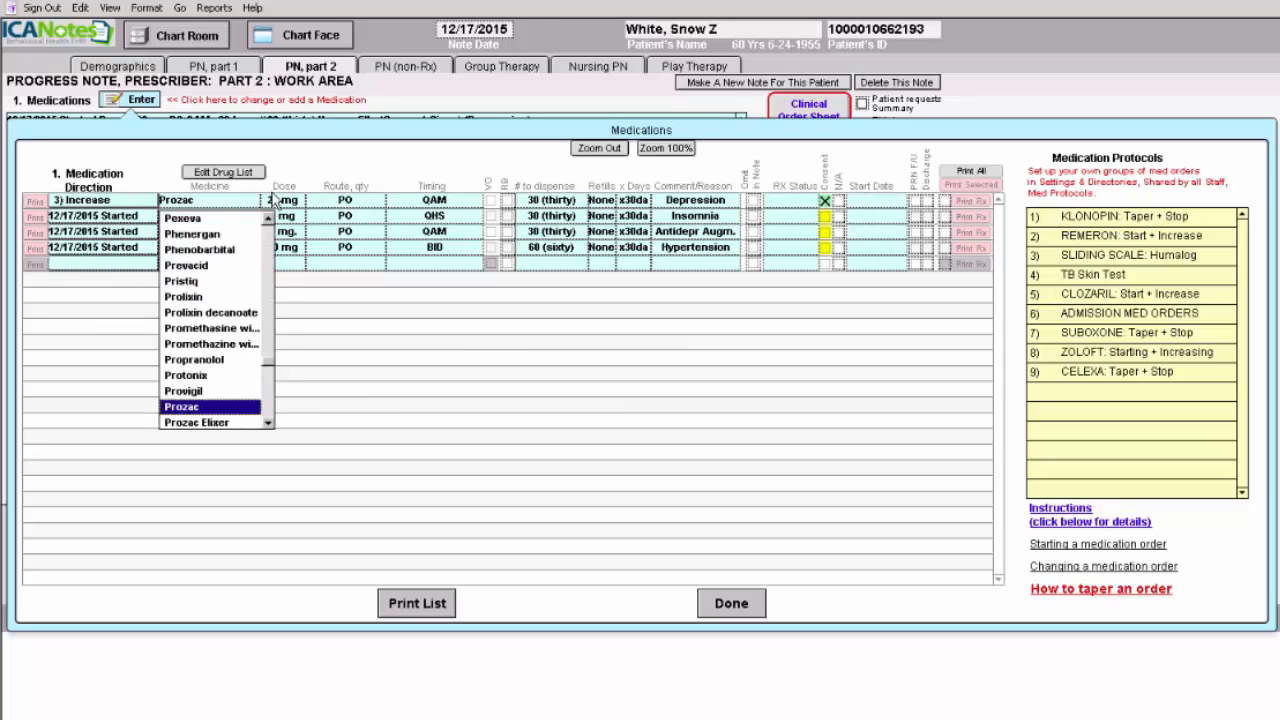
pyautogui.click(281, 204)
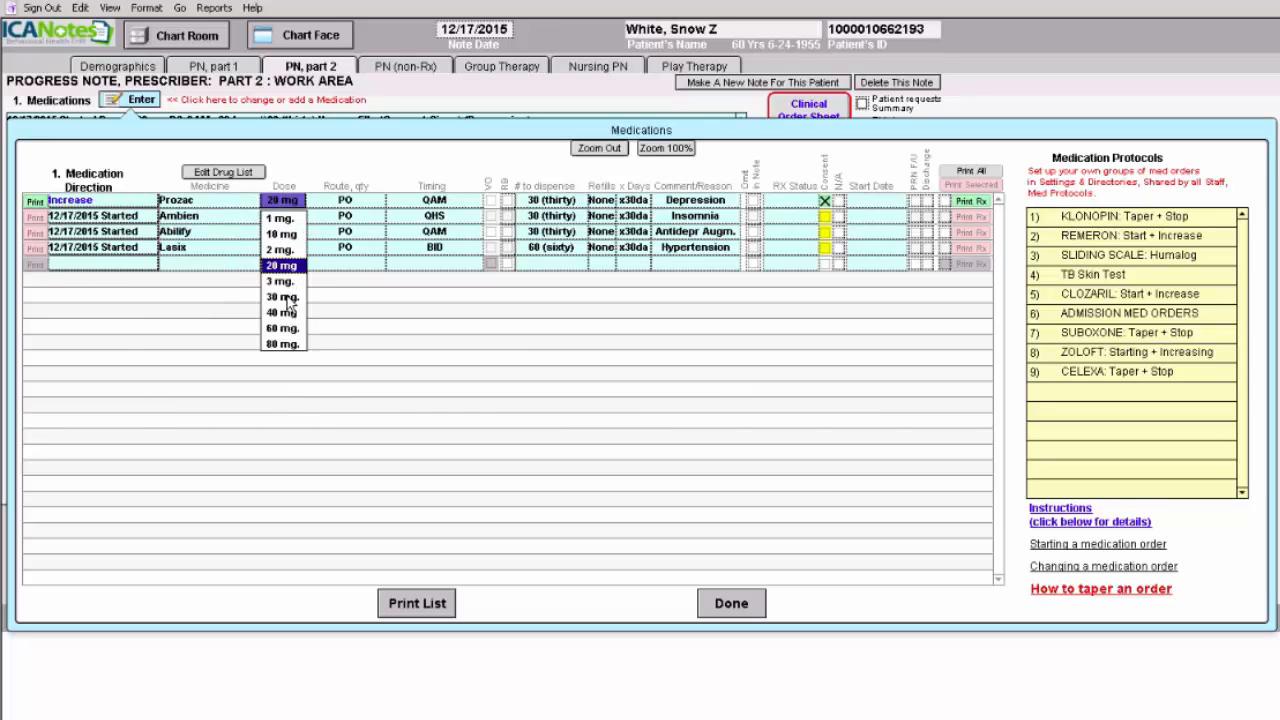
pyautogui.click(285, 298)
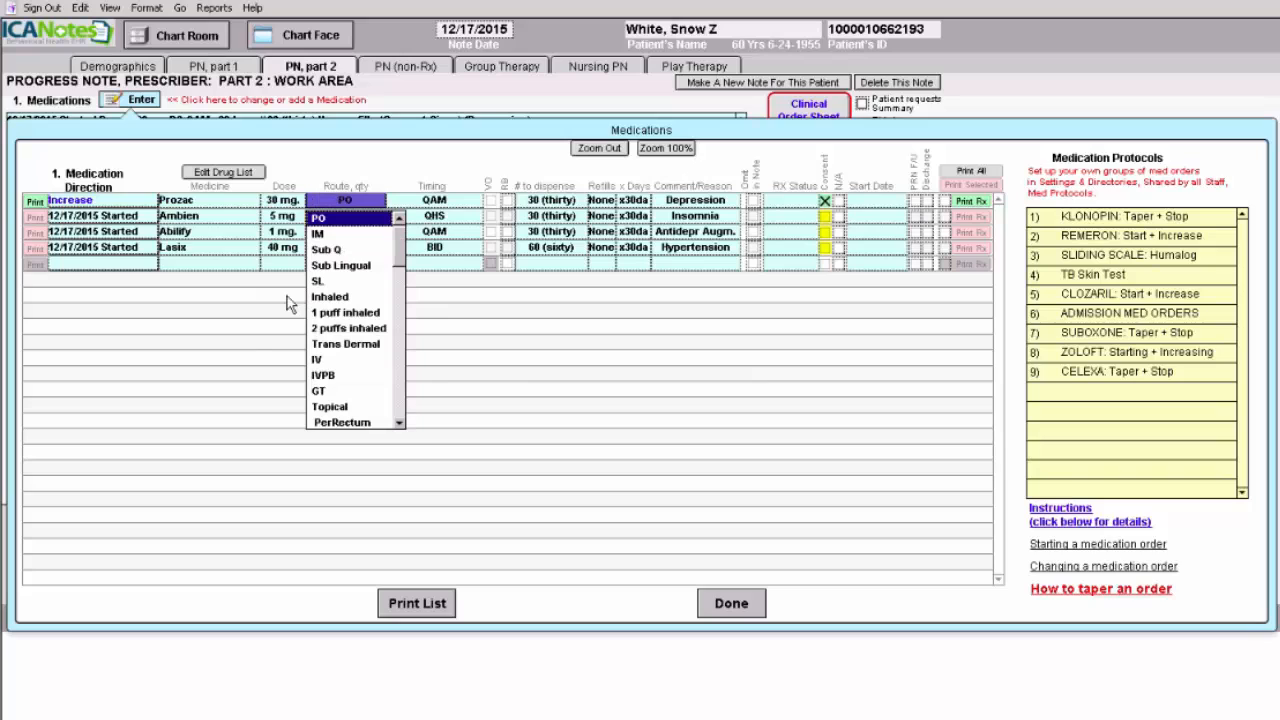
pyautogui.click(188, 284)
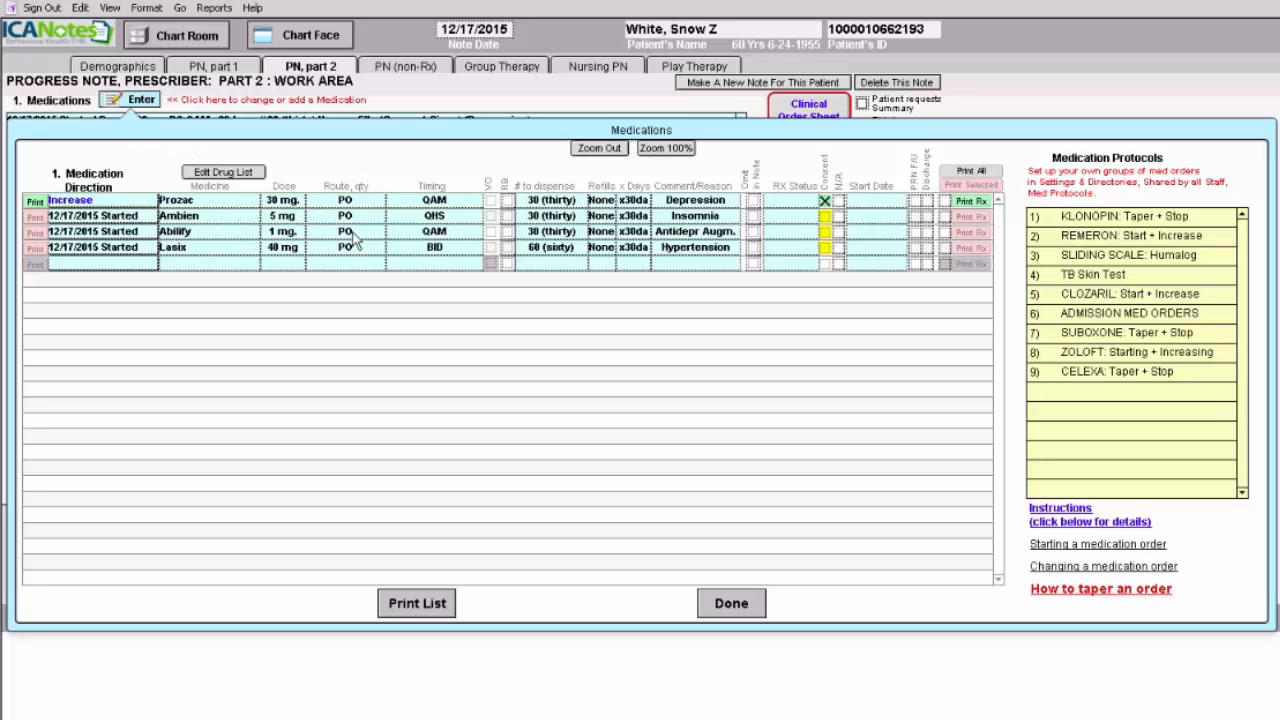
# - Set the direction of the Abilify order to Stop and finish the medication entry
pyautogui.click(103, 235)
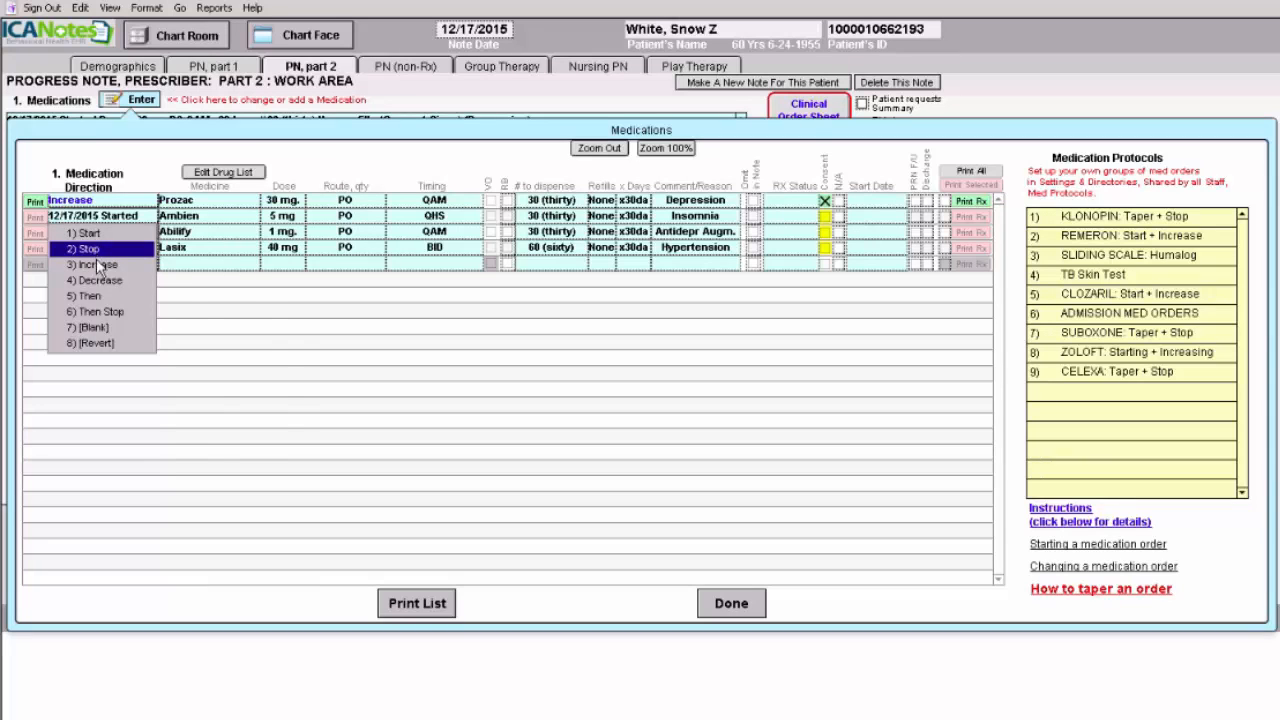
pyautogui.click(97, 254)
pyautogui.click(70, 319)
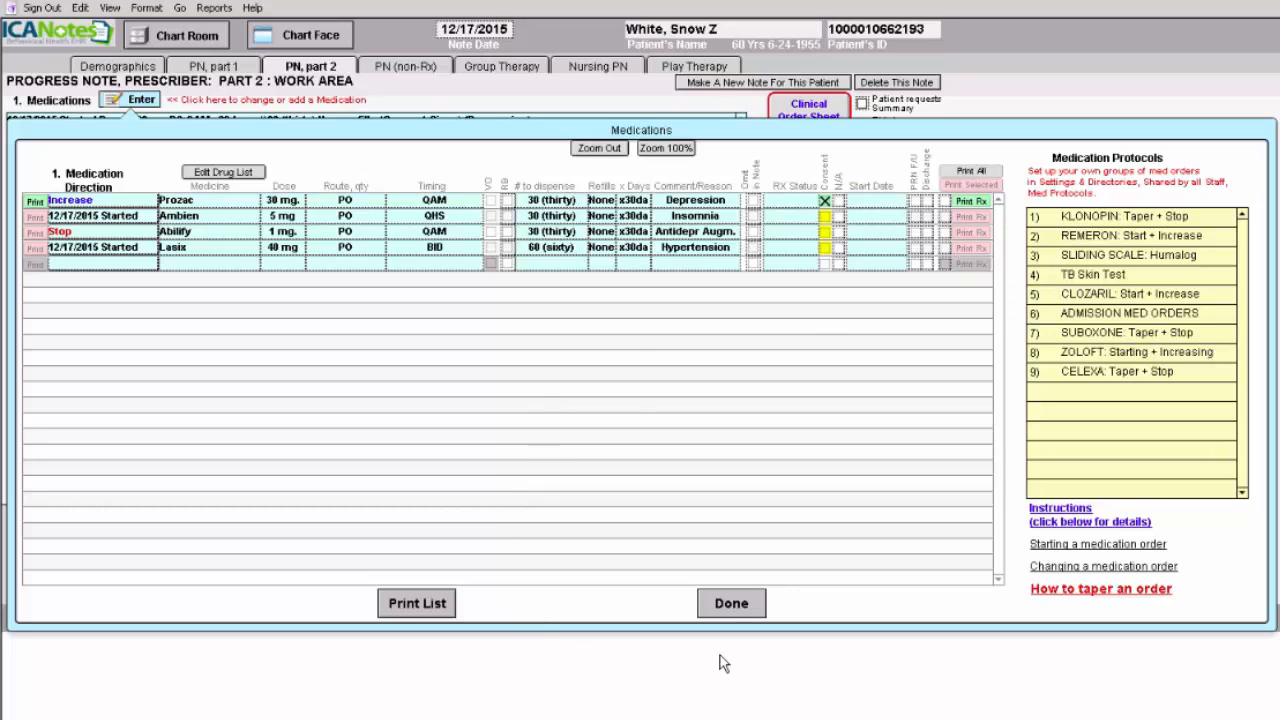
pyautogui.click(731, 603)
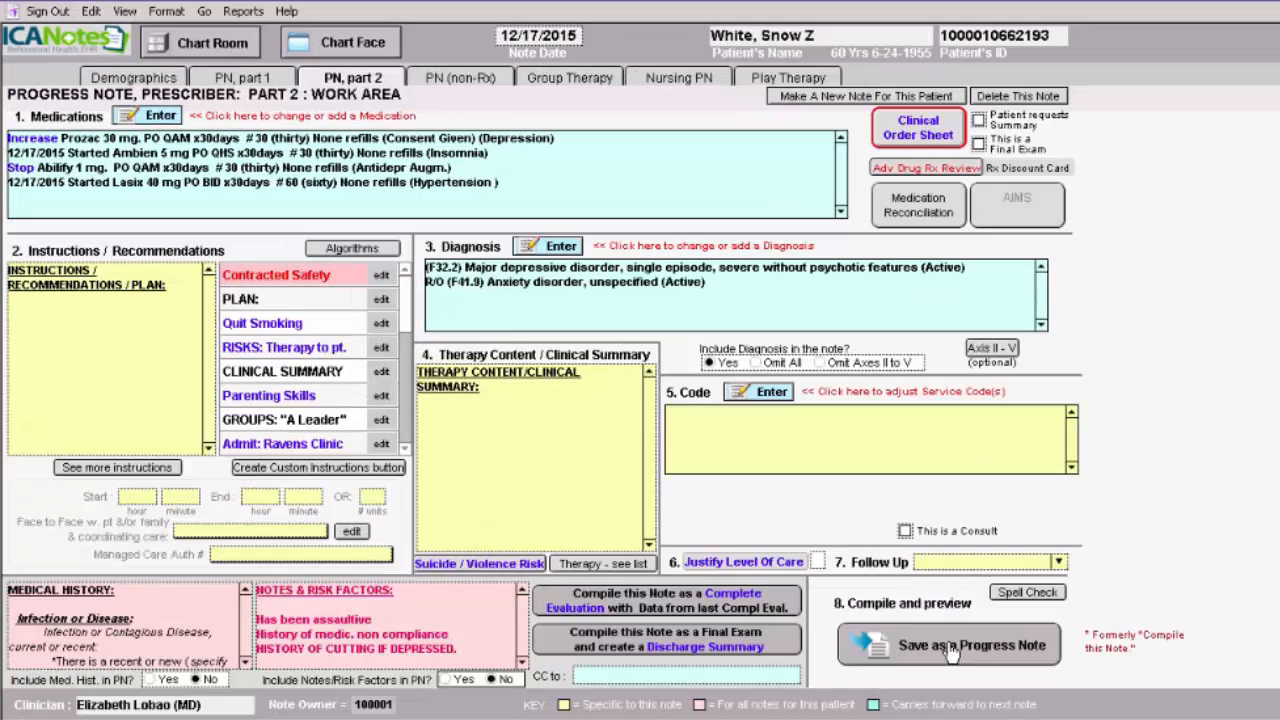
# - Save the note as a progress note, electronically sign and lock it, and return to the Chart Face
pyautogui.click(832, 568)
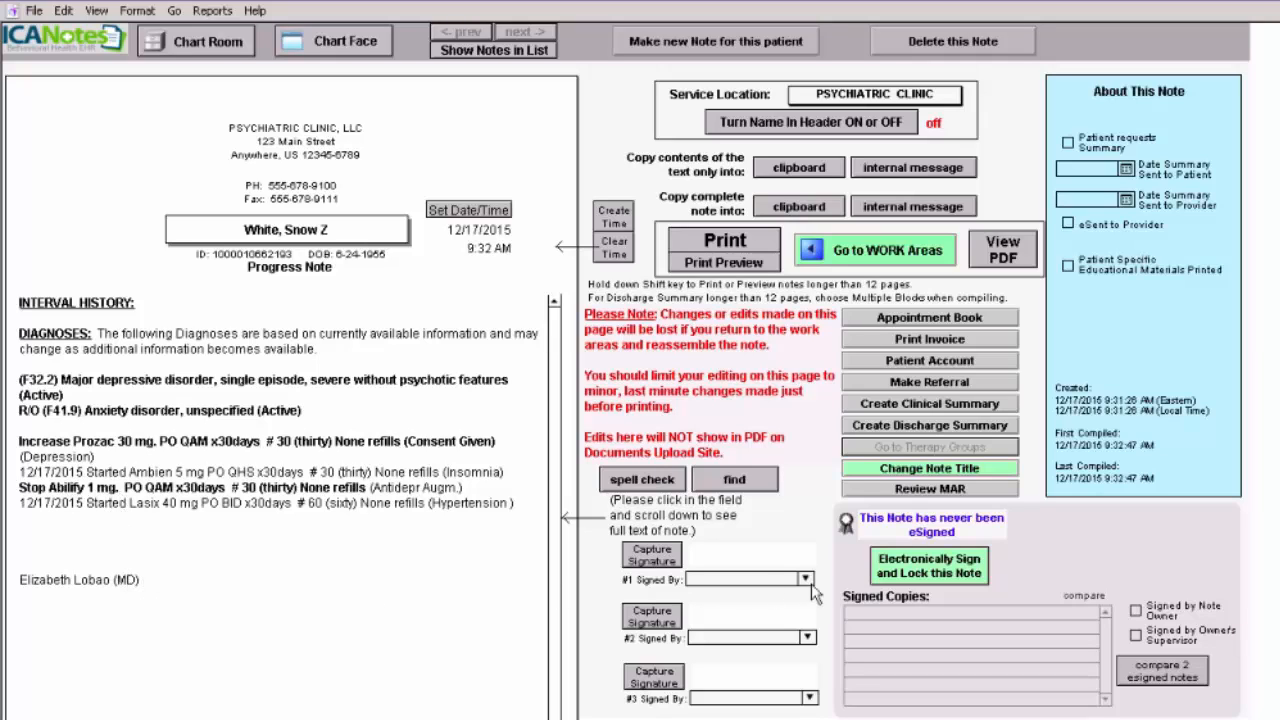
pyautogui.click(930, 565)
pyautogui.click(343, 45)
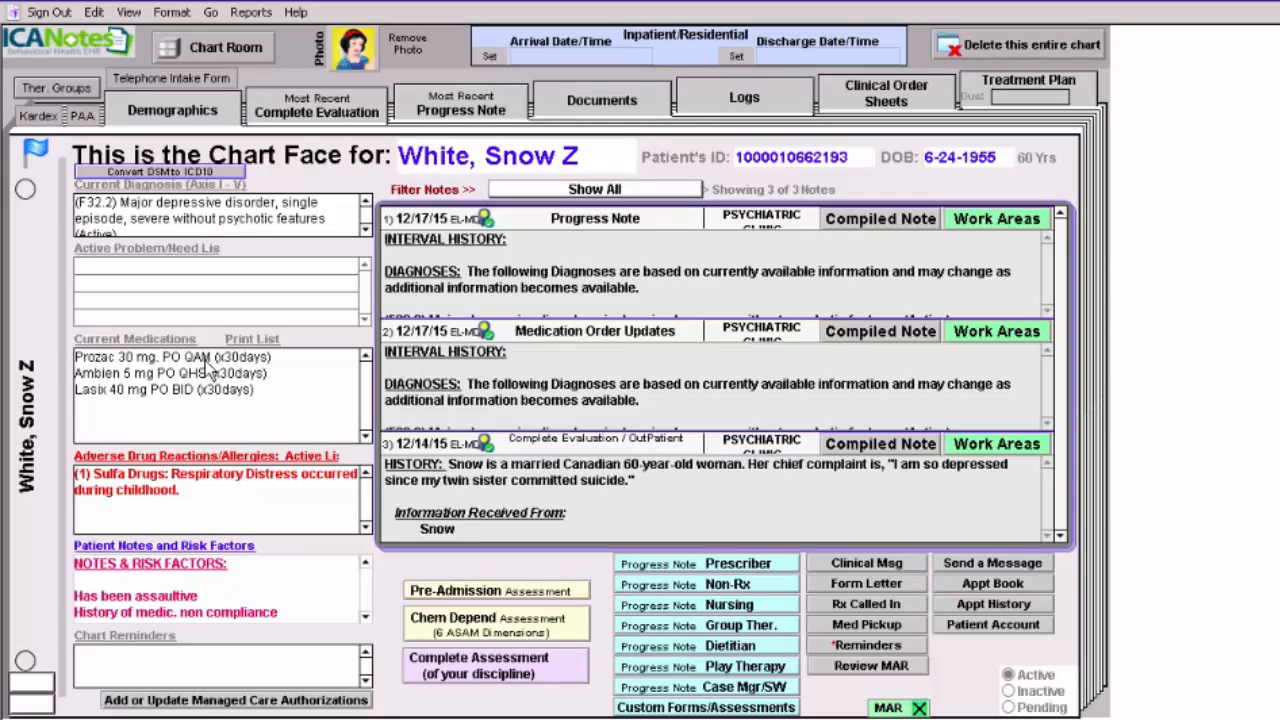
# - Add the comment "GAINED 20 LBS IN 30 DAYS" to the stopped Abilify entry in the Medication Log and return to the chart
pyautogui.click(747, 100)
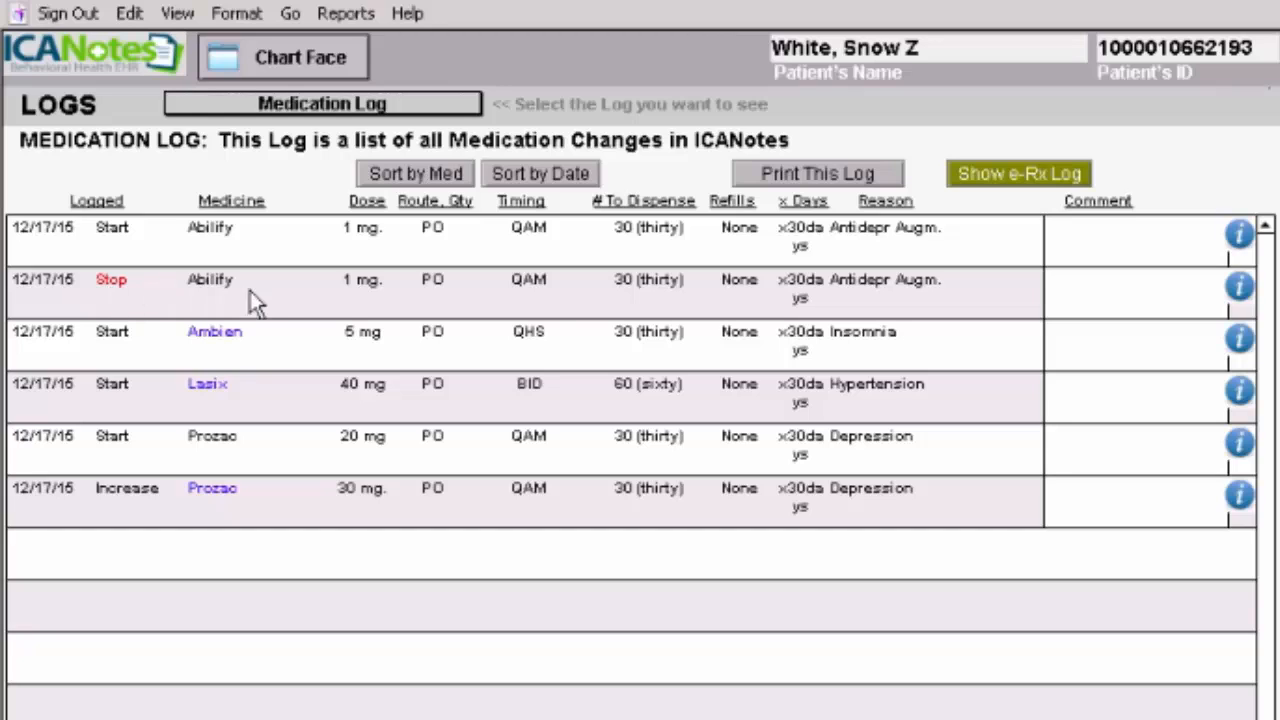
pyautogui.click(1076, 288)
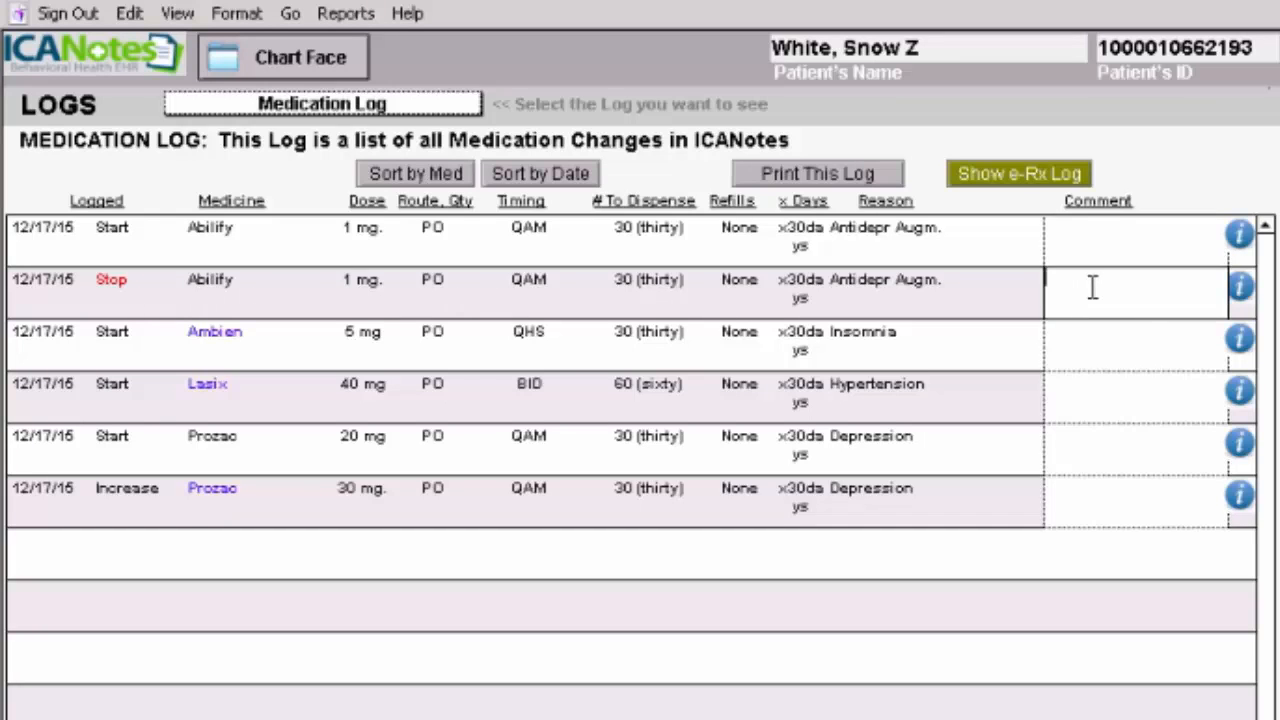
pyautogui.write('GAINED 20 LBS IN 30 DAYS')
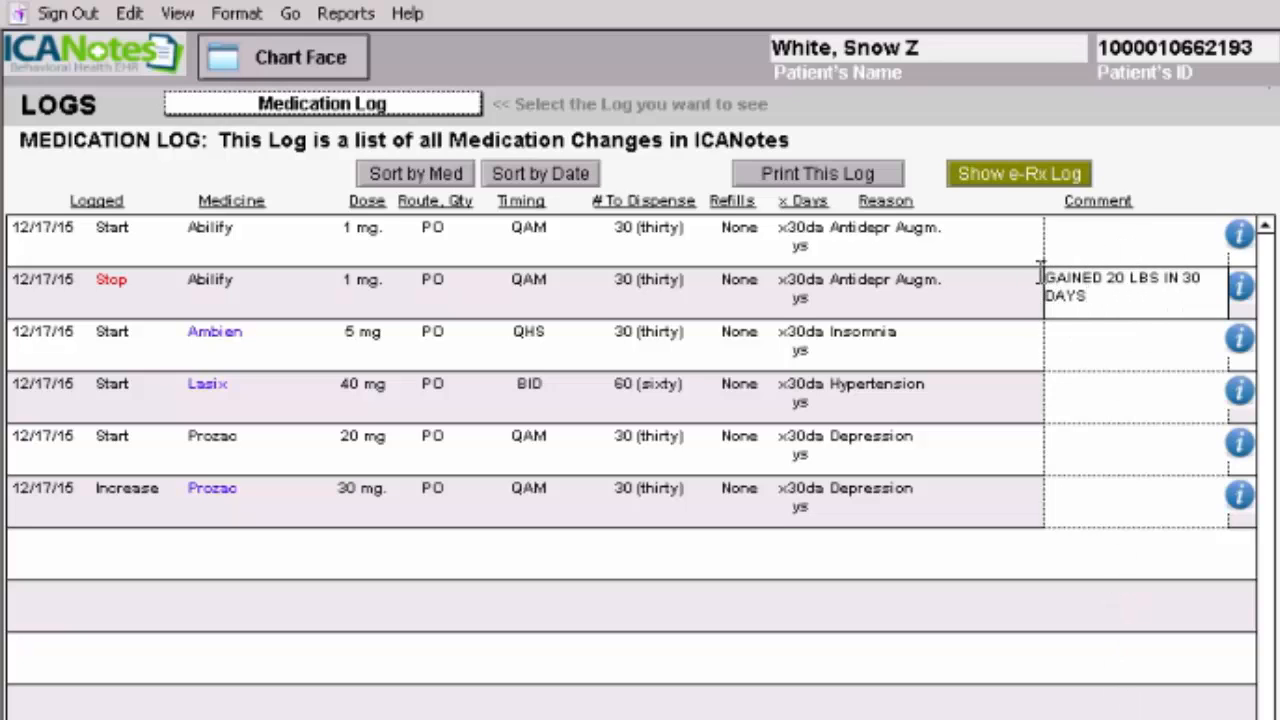
pyautogui.click(309, 70)
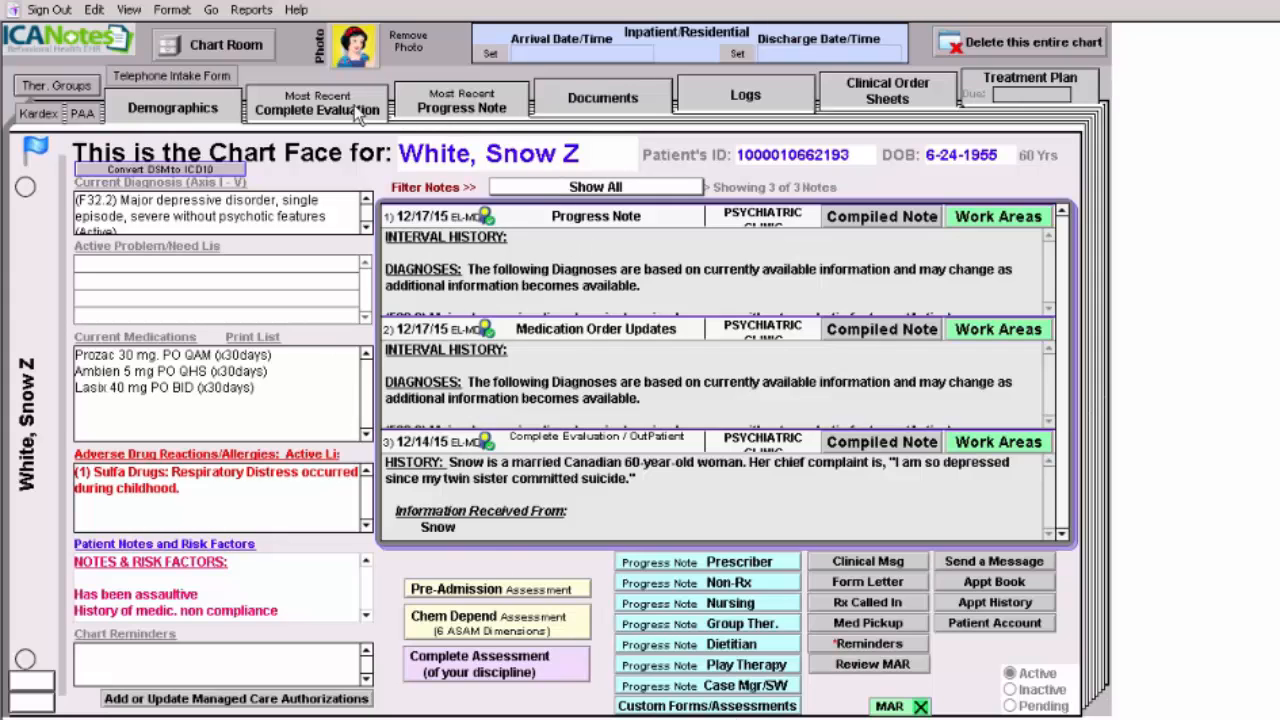
# - Open the clinician's personal note options in Settings & Directories from the Chart Room
pyautogui.click(232, 52)
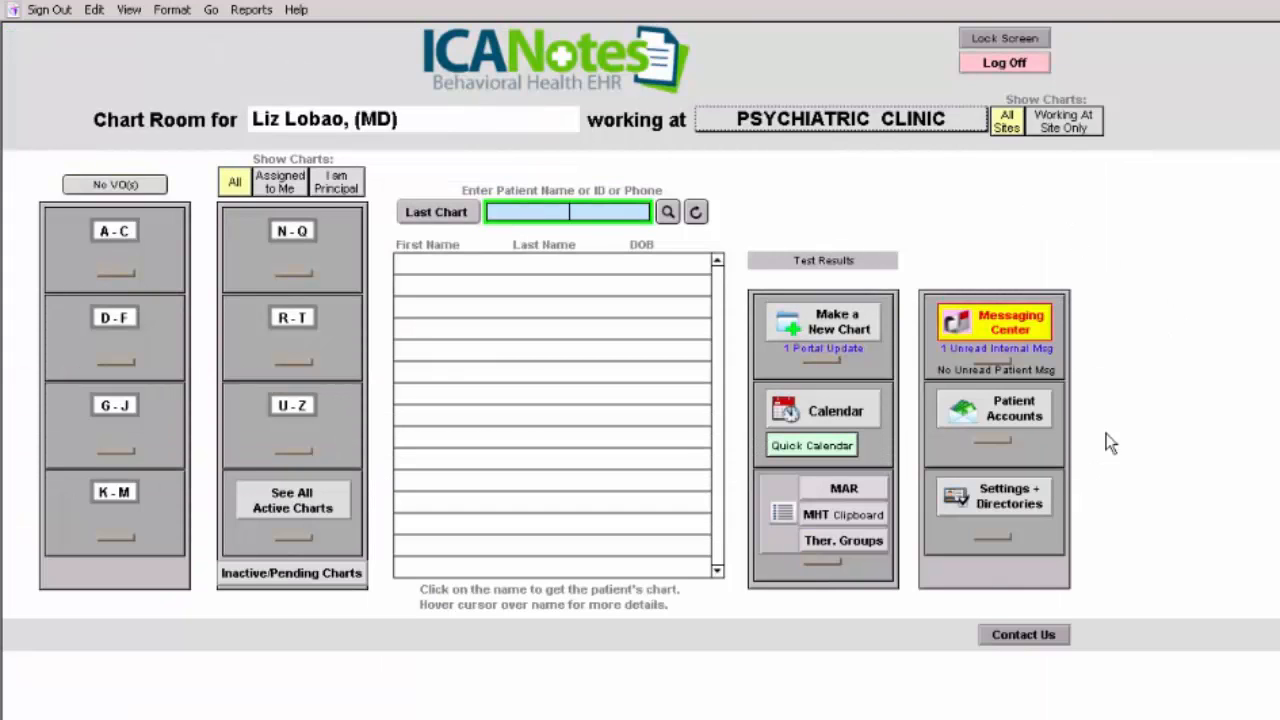
pyautogui.click(1001, 500)
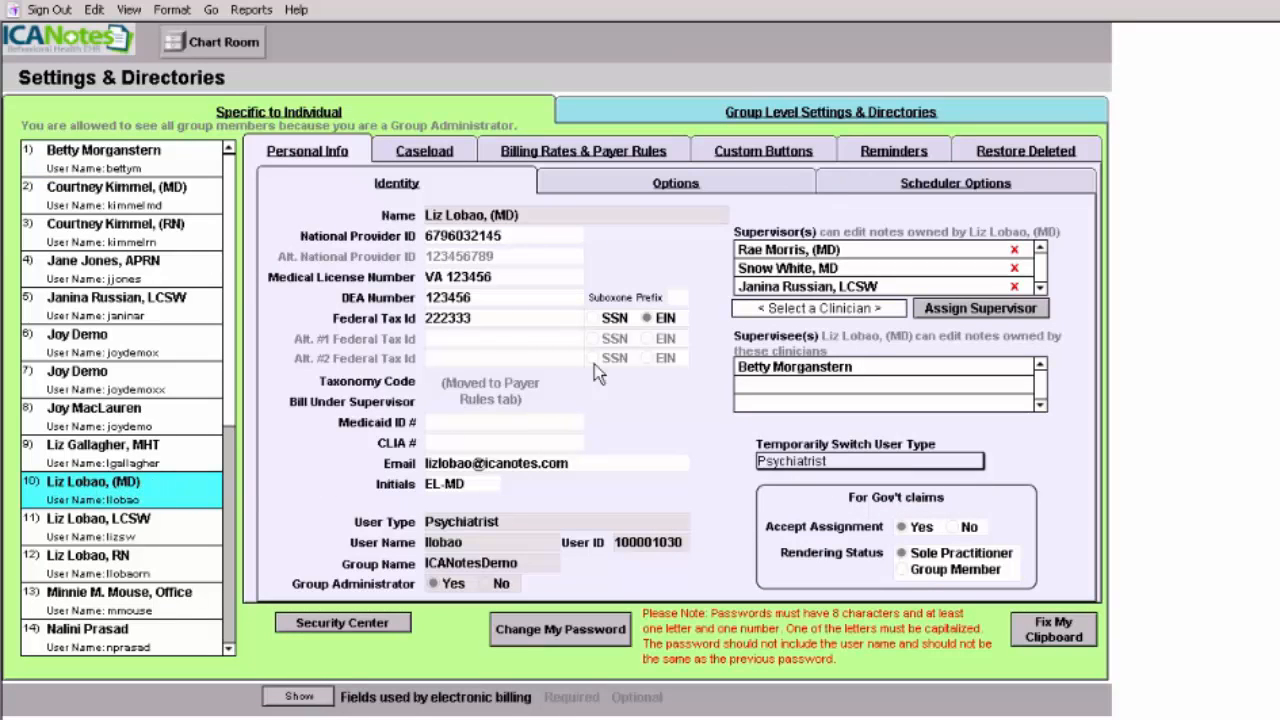
pyautogui.click(688, 191)
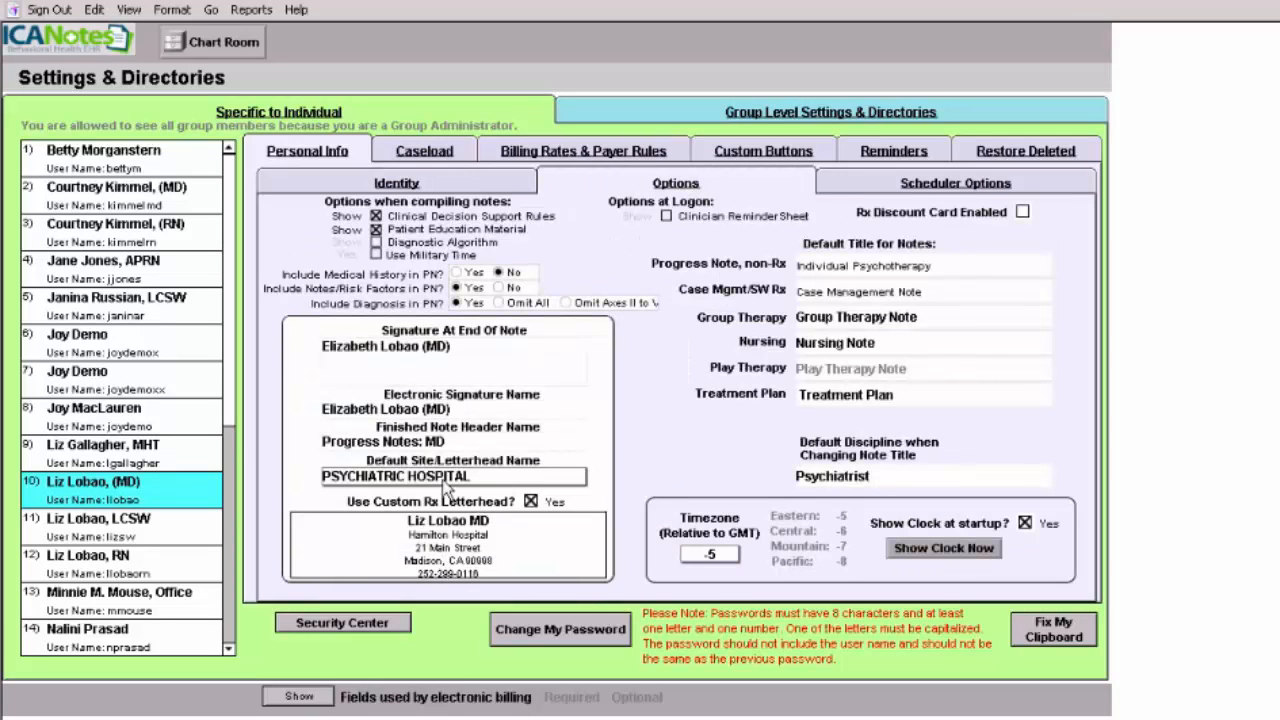